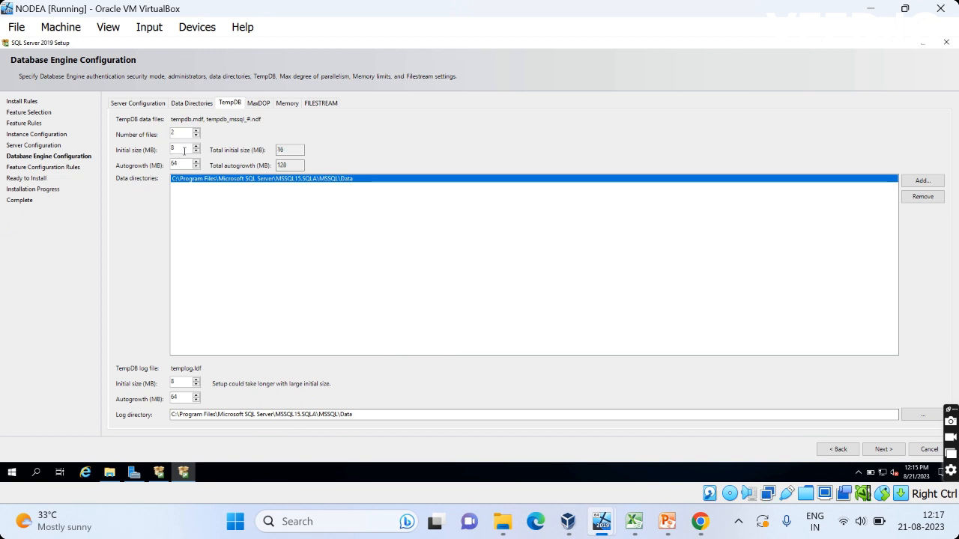
Set the TempDB data files' initial size to 256 MB and enter a larger initial size for the TempDB log file.
type("256")
left_click(184, 382)
type("25")
Check the MaxDOP and memory settings, keep default memory, and start the SQL Server 2019 installation.
left_click(270, 106)
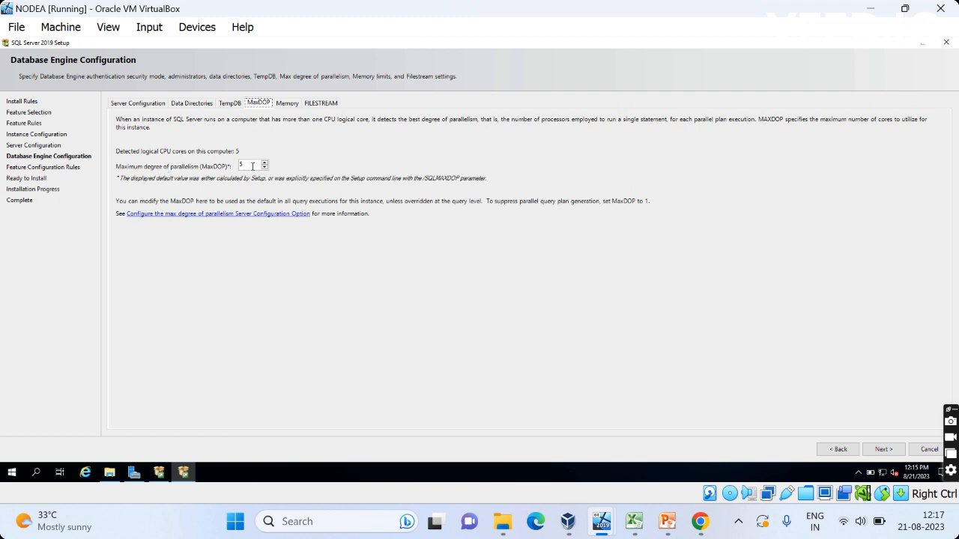
double_click(252, 166)
left_click(292, 105)
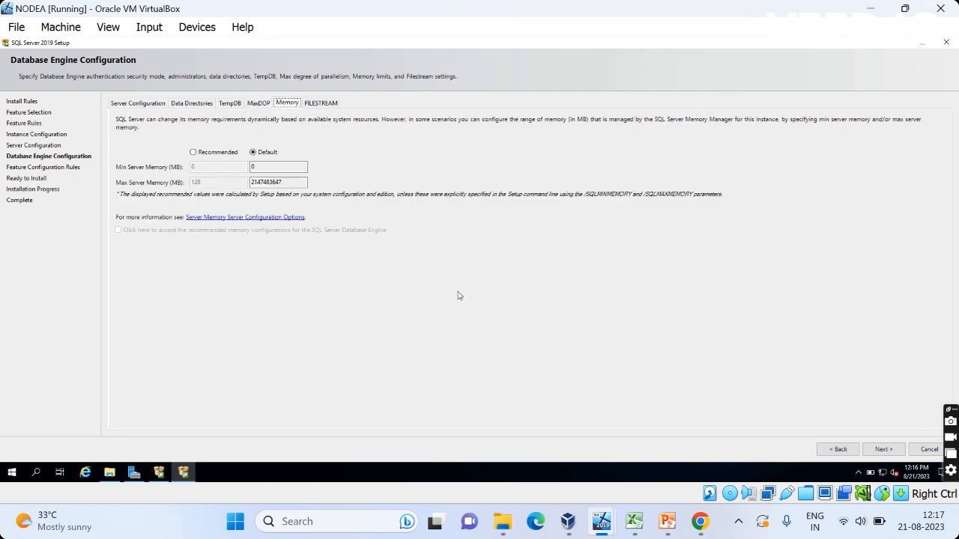
left_click(883, 449)
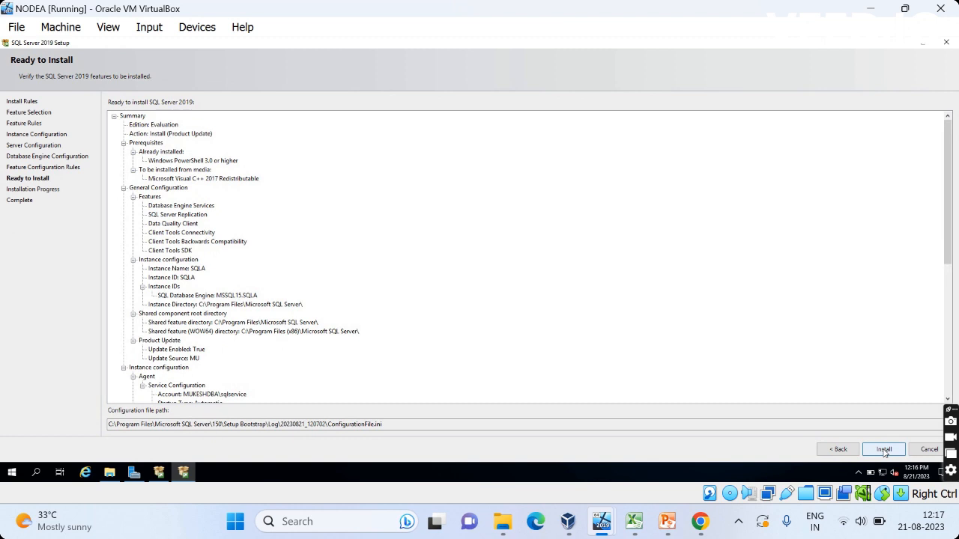
left_click(884, 450)
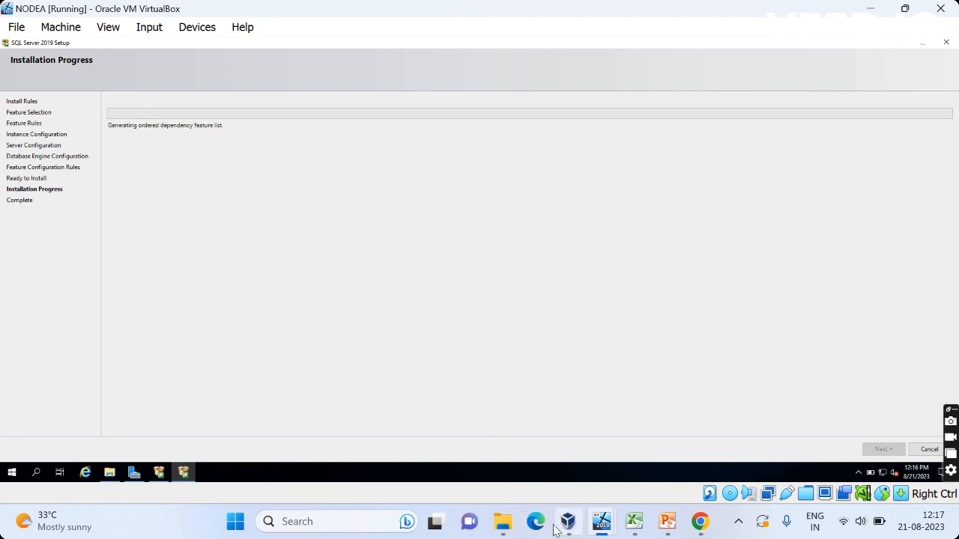
mouse_move(703, 527)
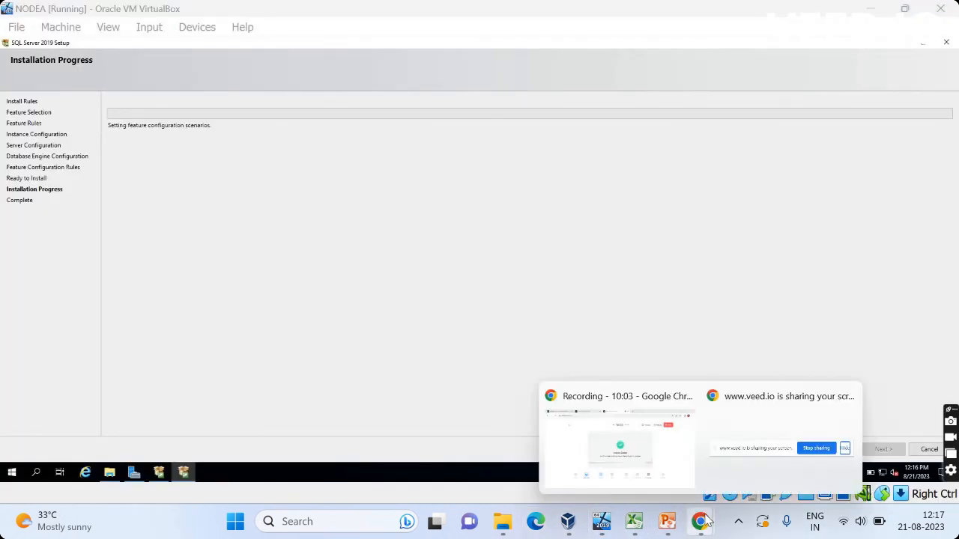
left_click(678, 466)
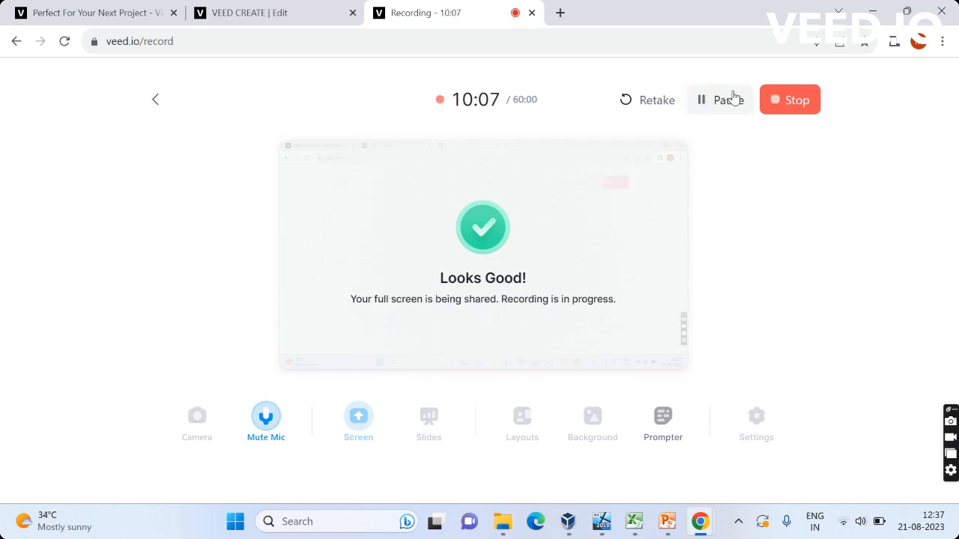
mouse_move(606, 516)
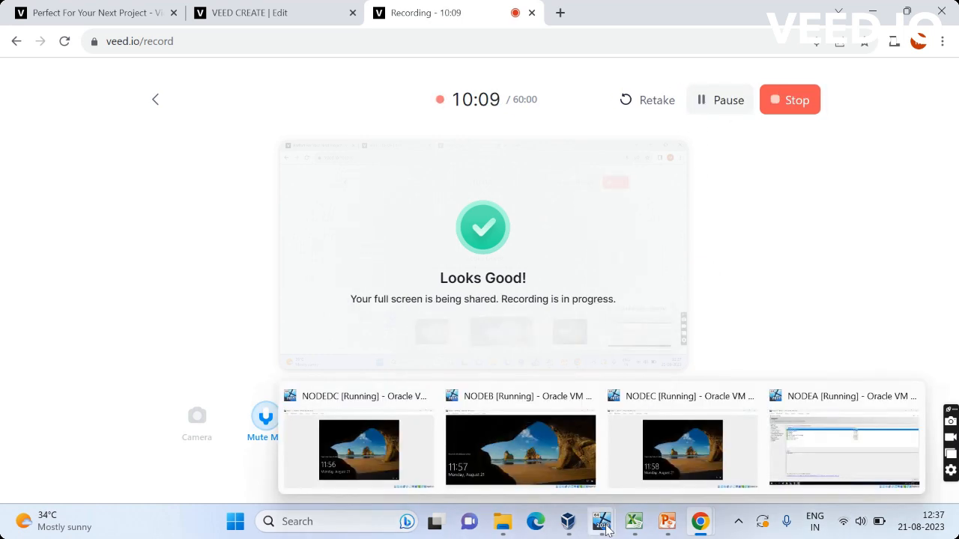
left_click(813, 459)
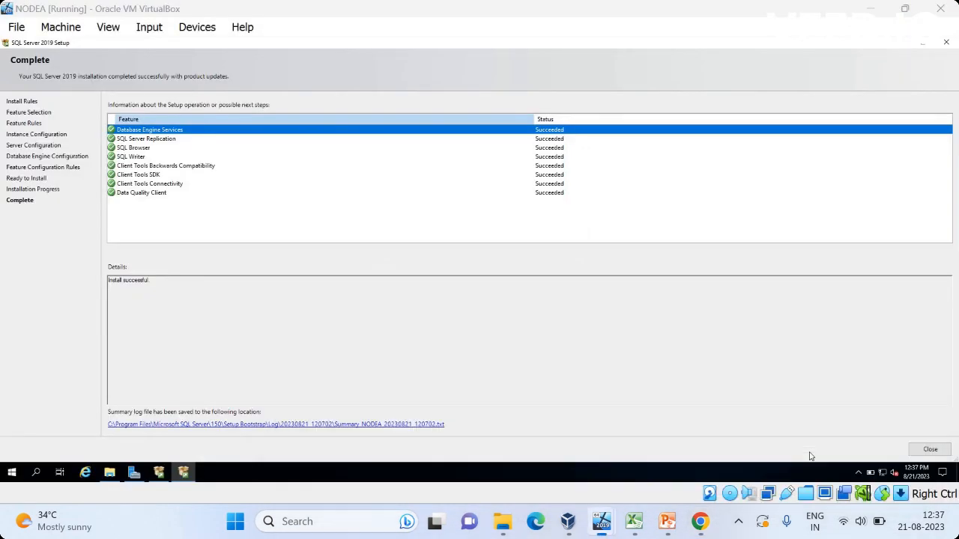
Close the completed SQL Server 2019 Setup wizard and the SQL Server Installation Center.
left_click(930, 450)
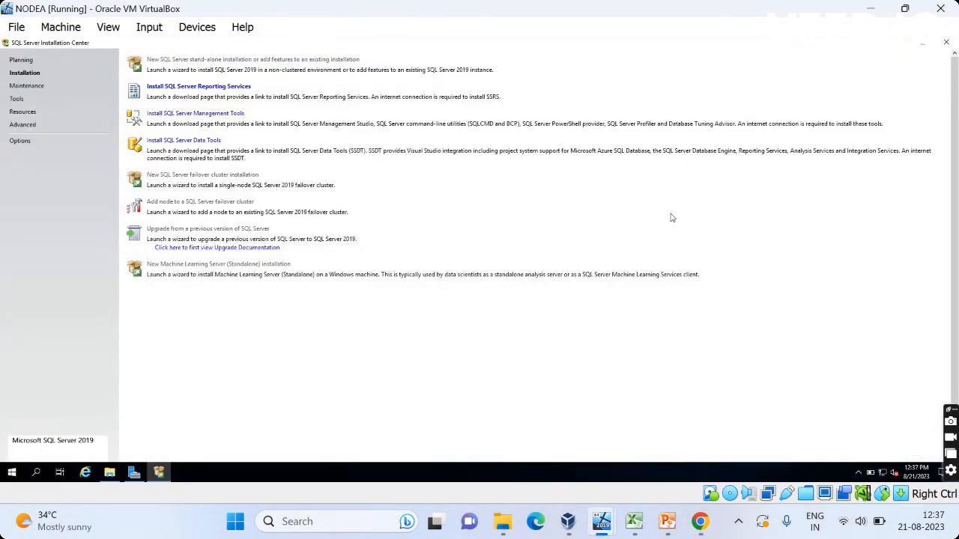
left_click(945, 43)
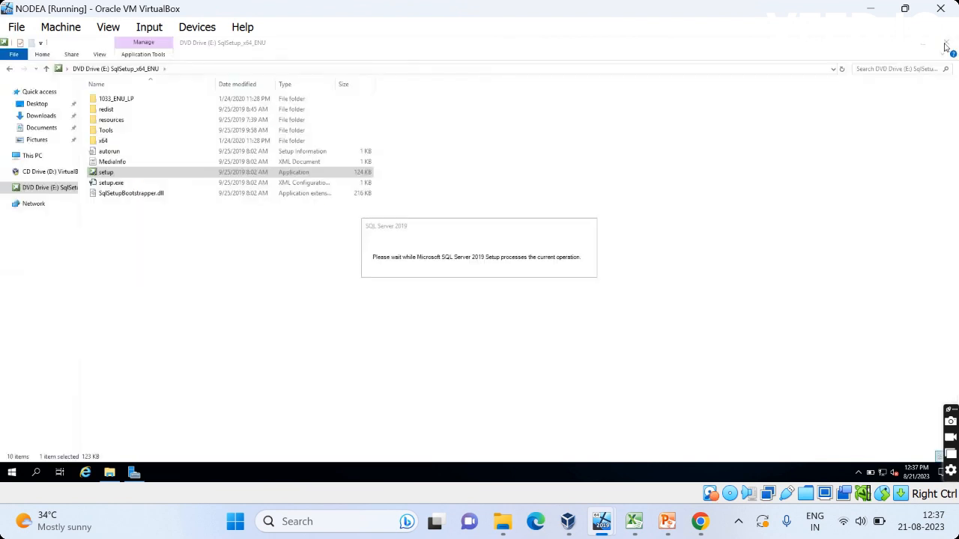
left_click(12, 474)
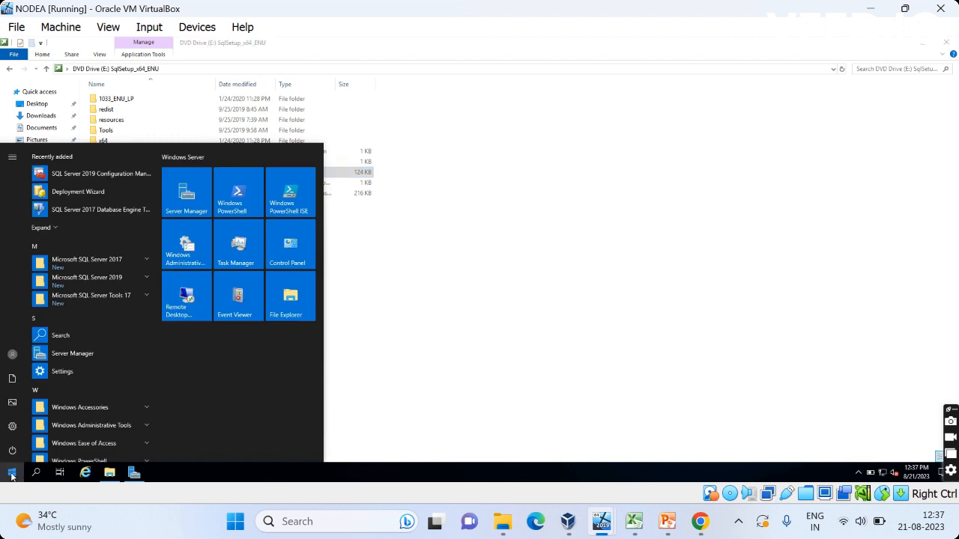
type("sql con")
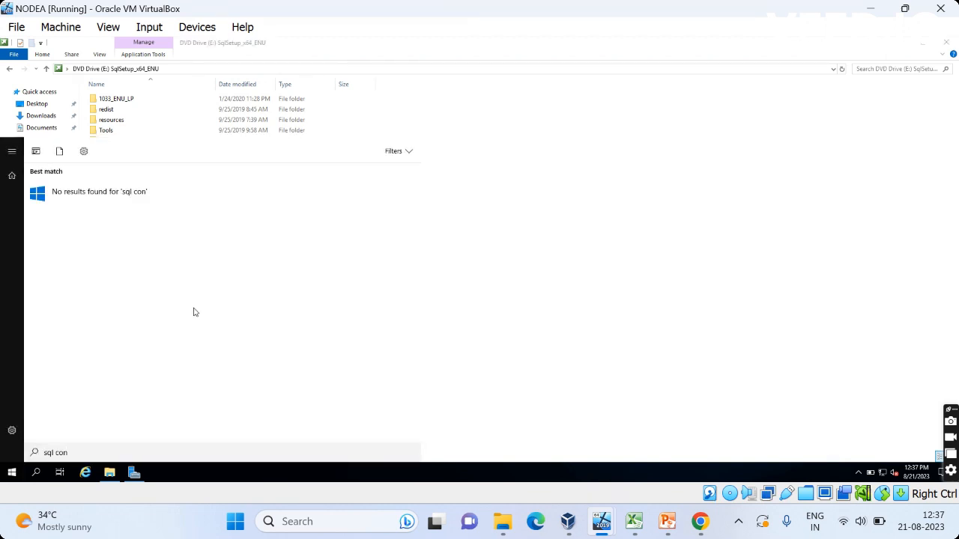
left_click(15, 472)
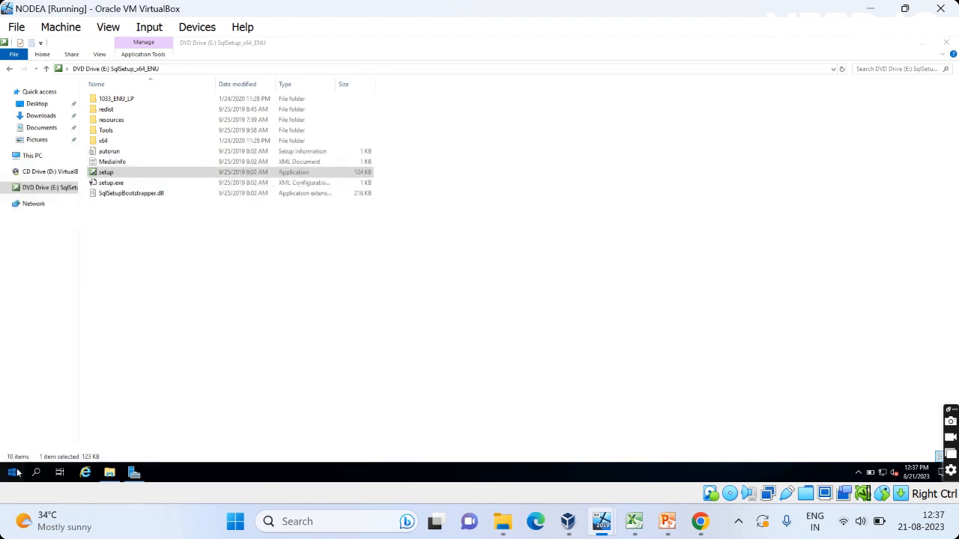
Open SQL Server 2019 Configuration Manager from the Microsoft SQL Server 2019 program group.
left_click(15, 472)
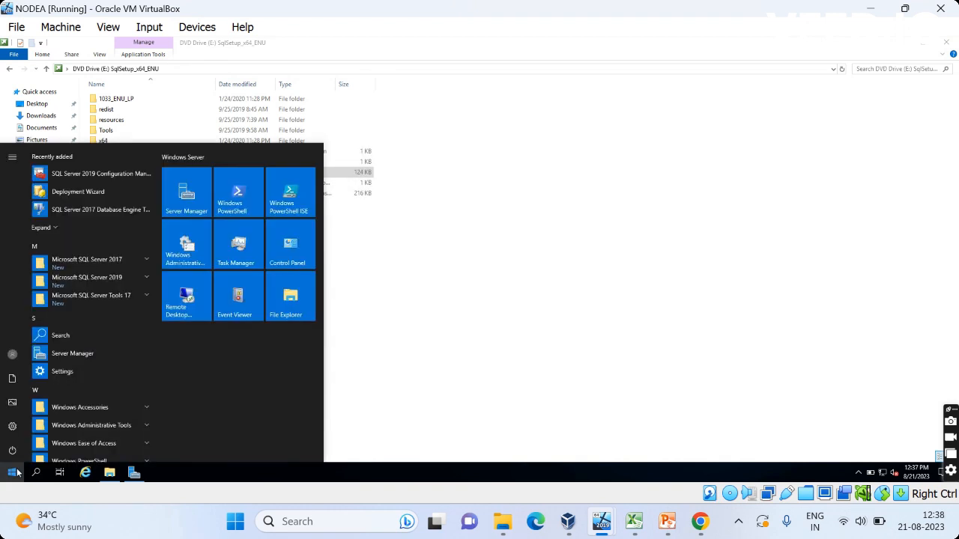
left_click(107, 277)
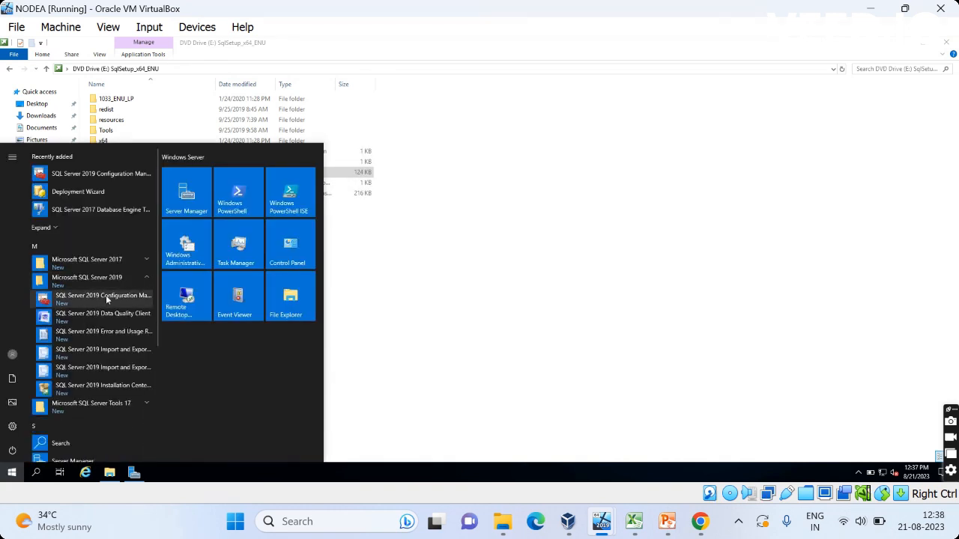
left_click(107, 297)
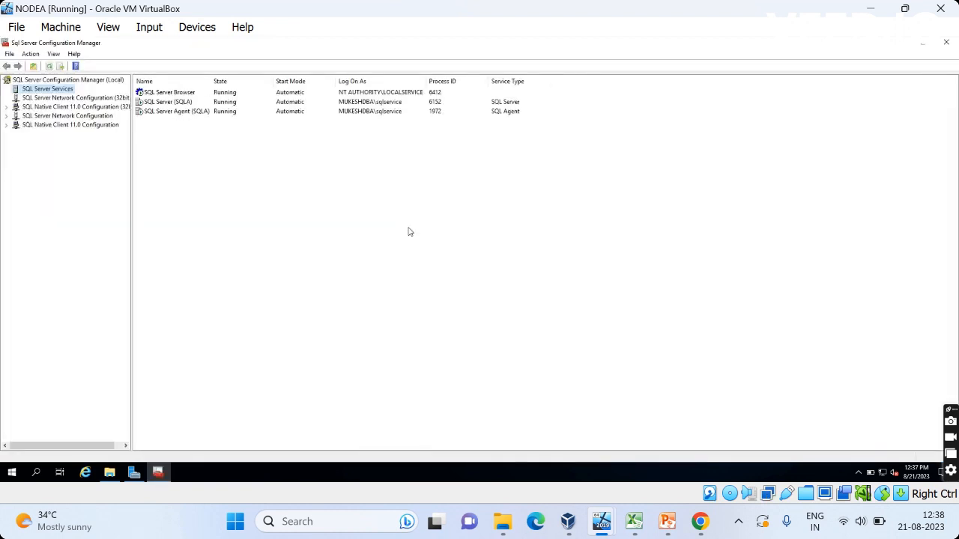
mouse_move(700, 522)
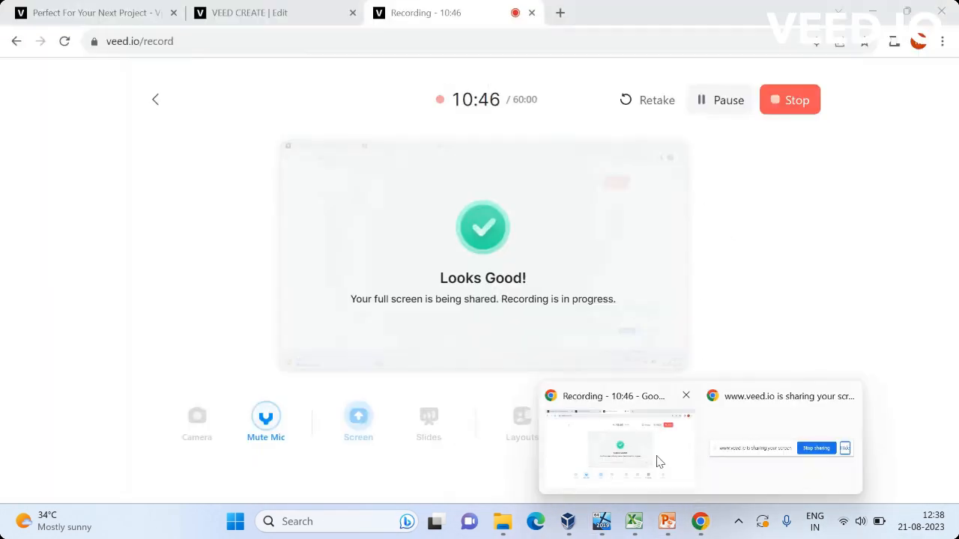
left_click(657, 458)
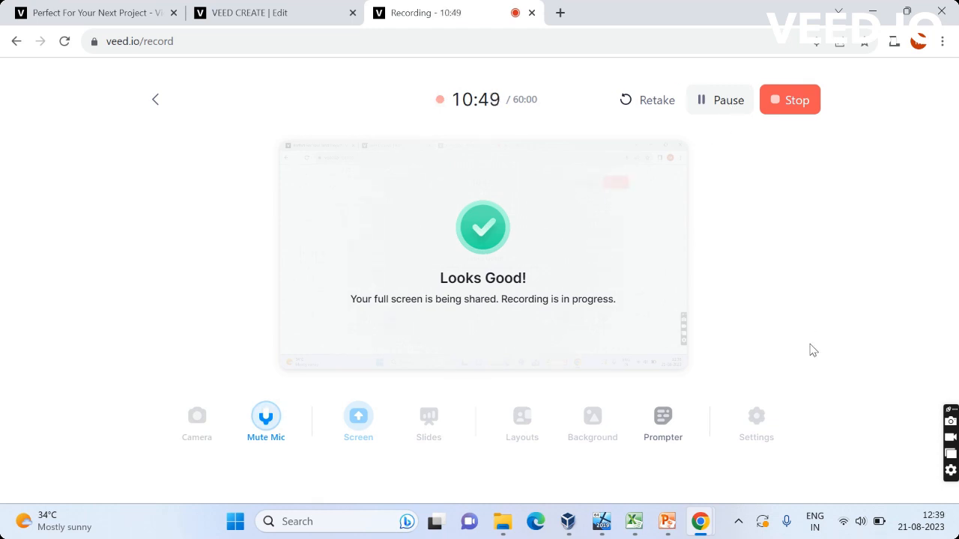
mouse_move(602, 522)
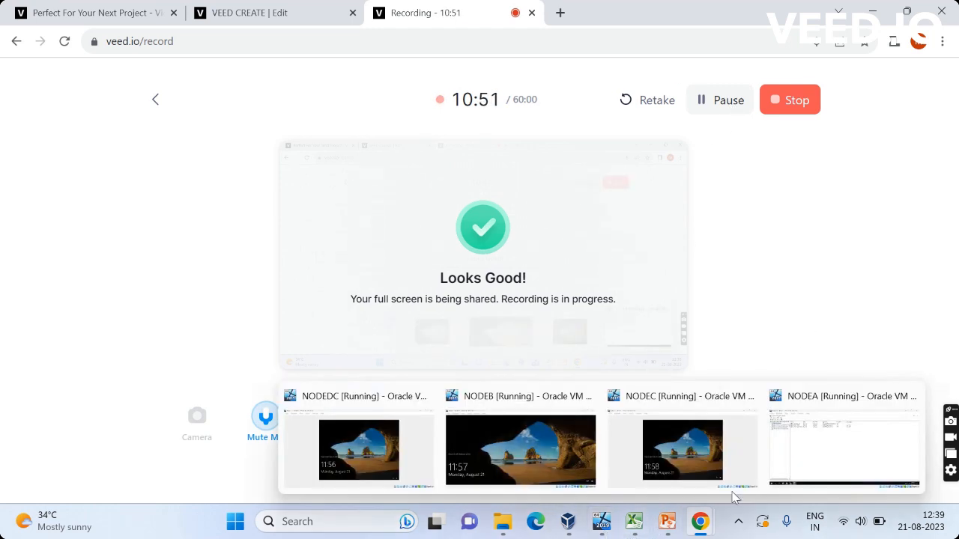
left_click(837, 458)
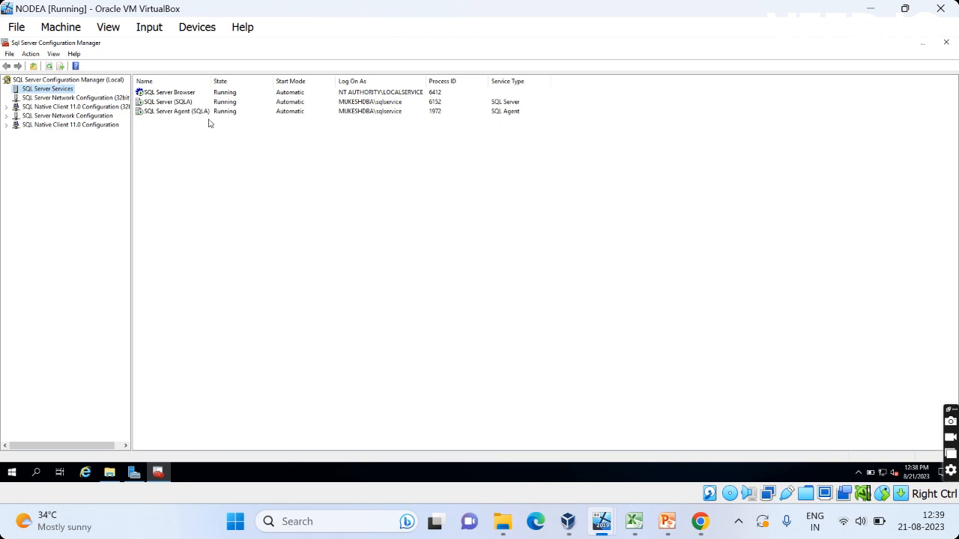
Look through the installed SQL Server program groups and launch SQL Server Management Studio from Microsoft SQL Server Tools 17.
left_click(12, 472)
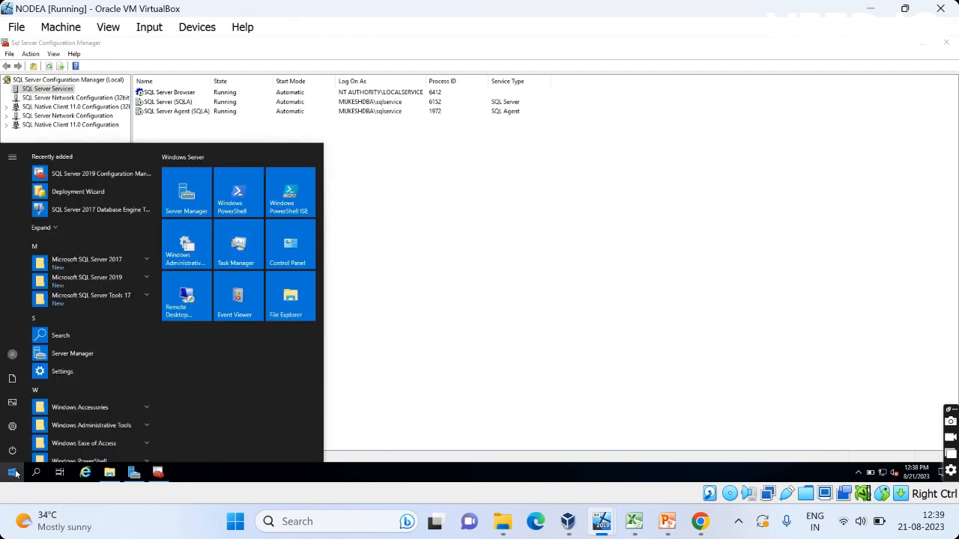
left_click(98, 258)
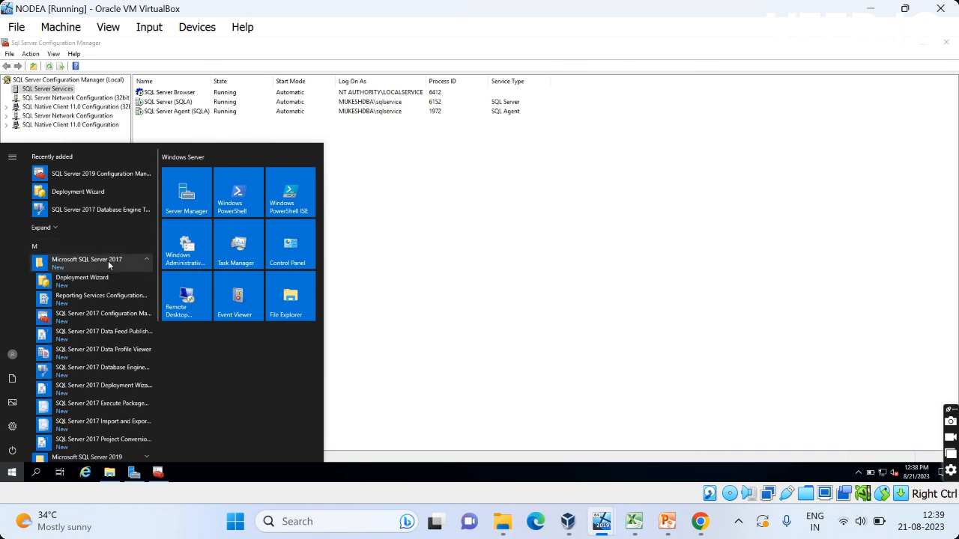
left_click(120, 261)
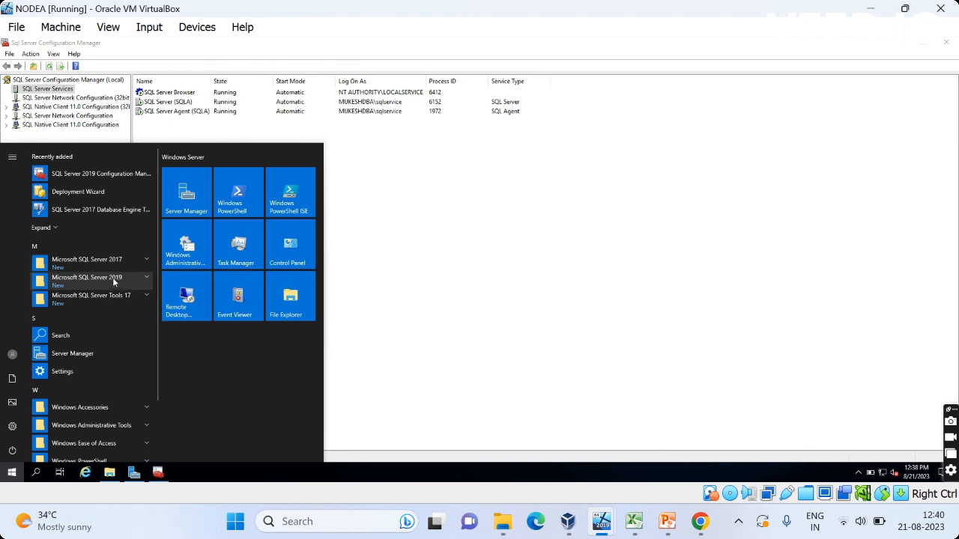
left_click(113, 278)
left_click(112, 277)
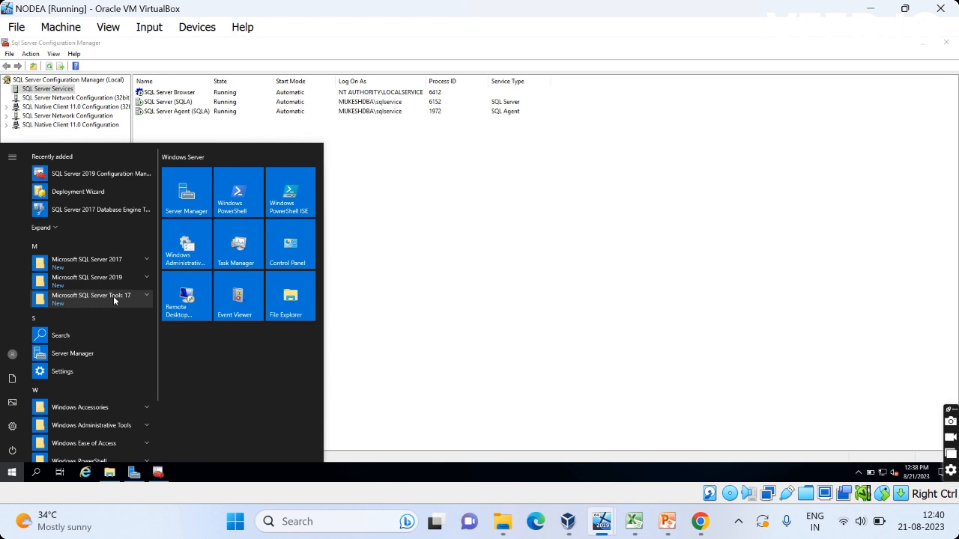
left_click(113, 296)
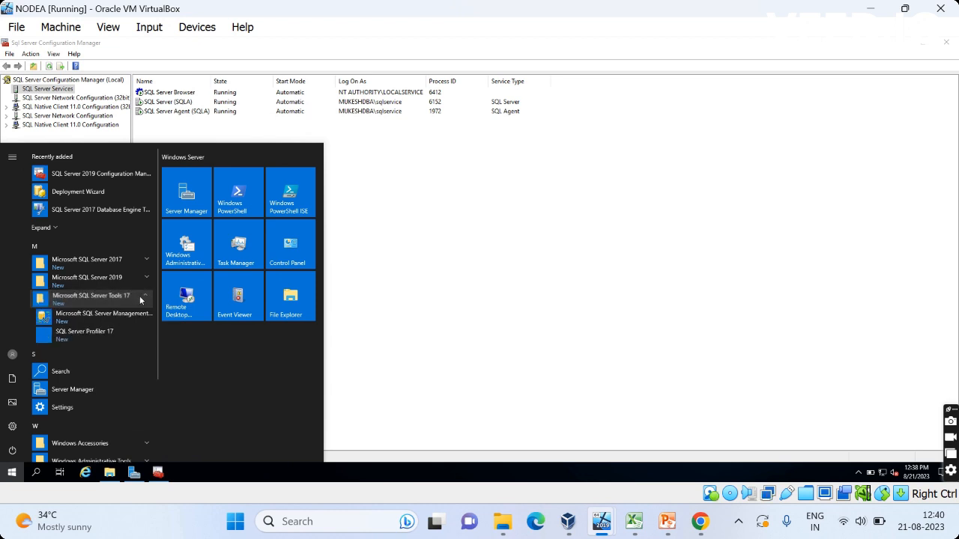
left_click(107, 317)
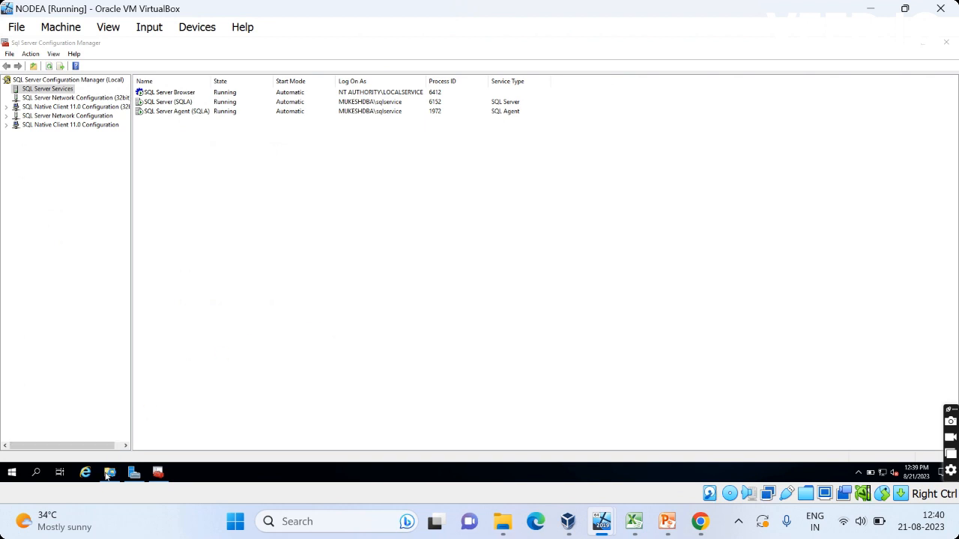
Return to the Downloads folder in File Explorer and select the SSMS-Setup-ENU installer.
mouse_move(106, 474)
left_click(113, 439)
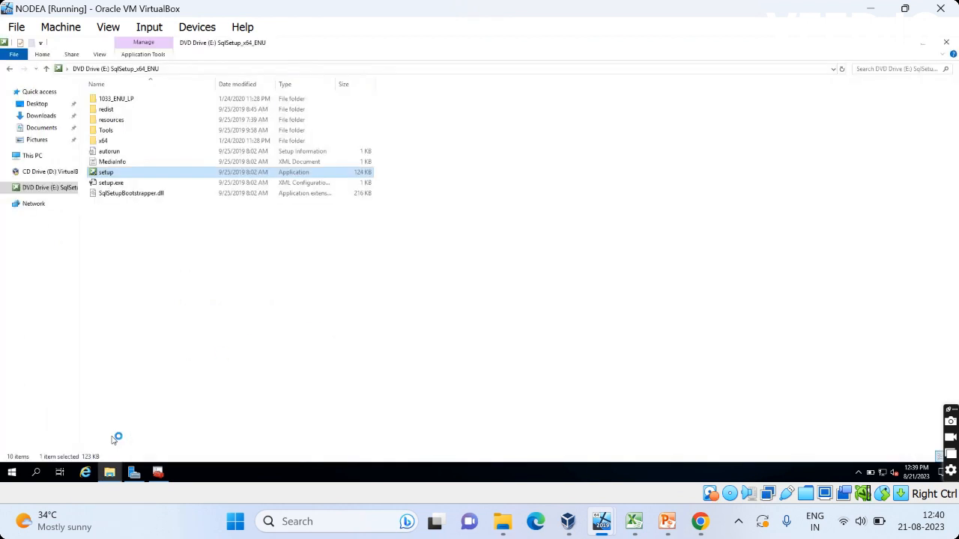
left_click(11, 70)
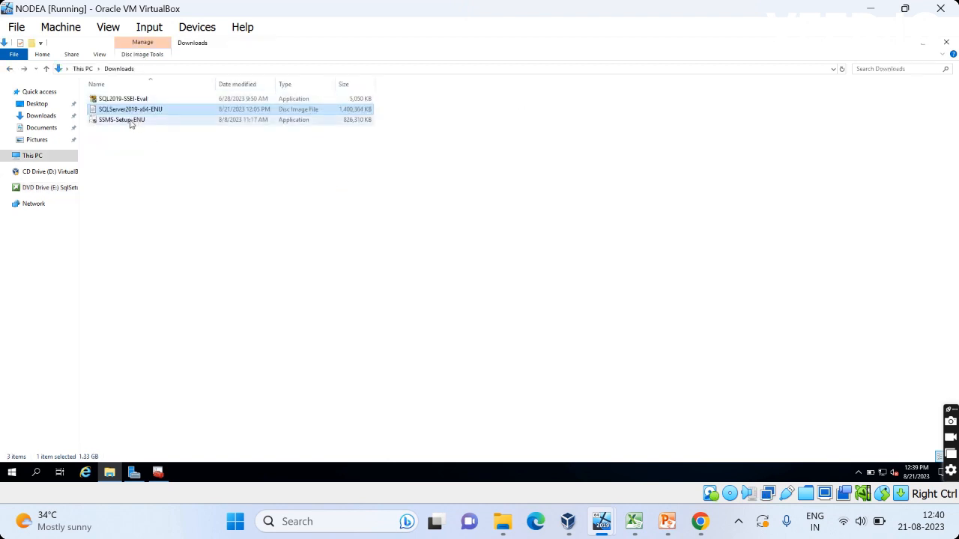
left_click(127, 120)
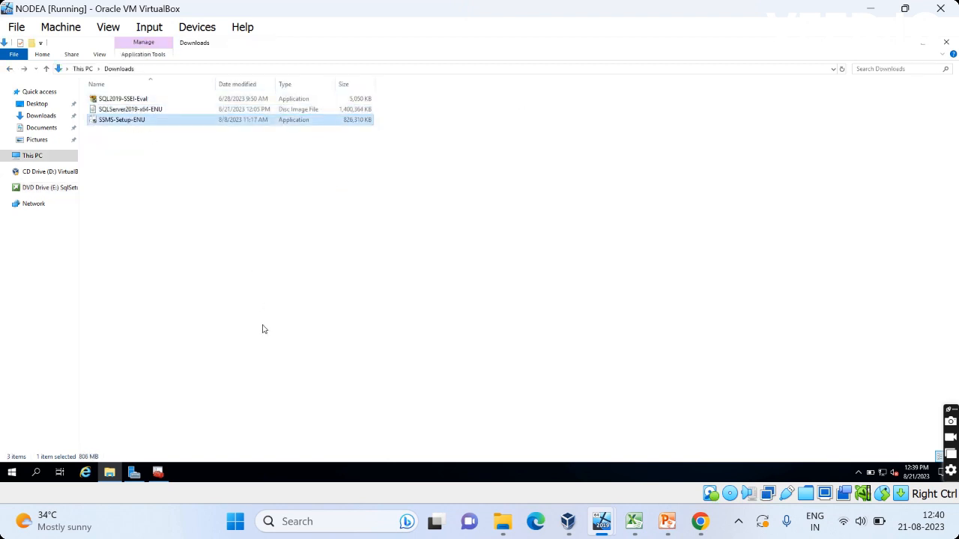
Minimize the open windows in the virtual machine to show the desktop while Management Studio loads.
left_click(903, 43)
left_click(902, 44)
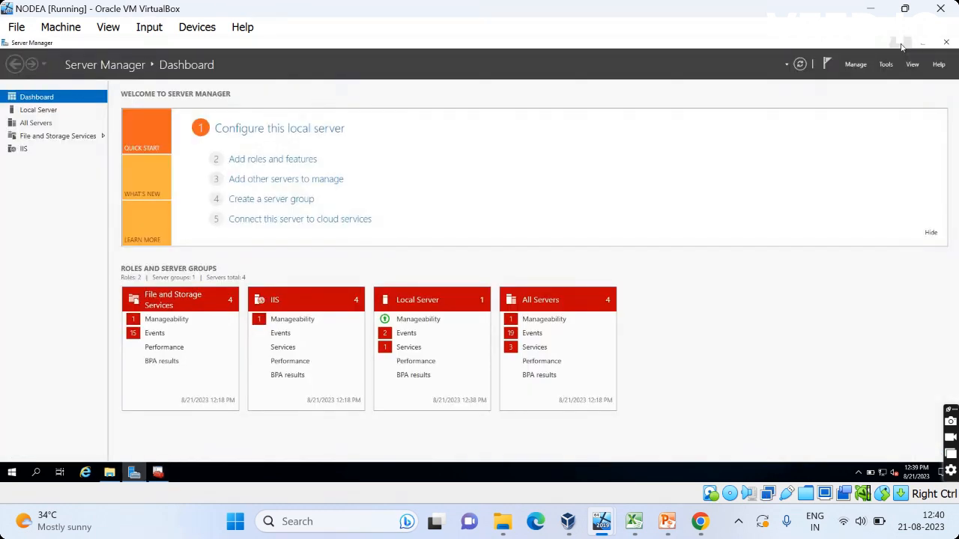
left_click(902, 43)
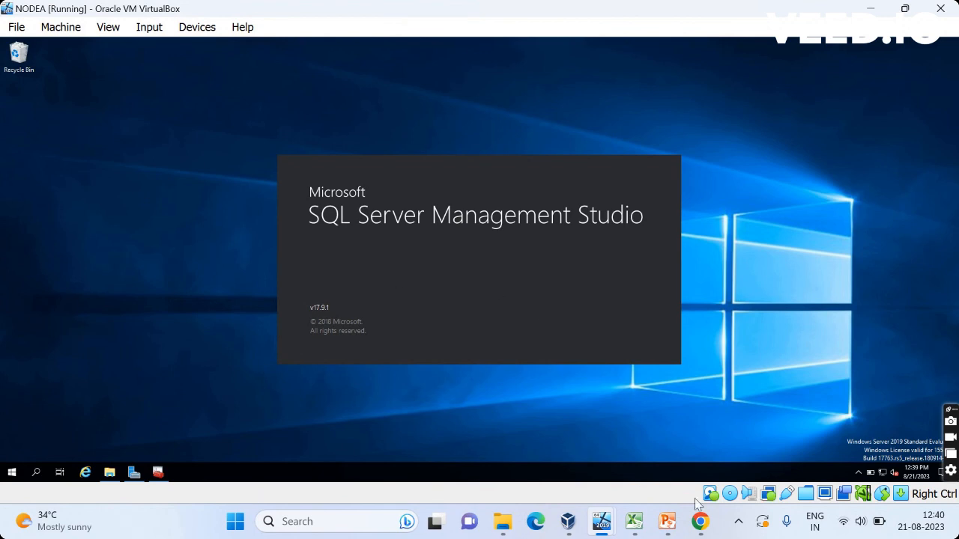
Check the setup steps in the Create VM for AOAG workbook in Excel and switch back to the NODEA virtual machine.
left_click(667, 523)
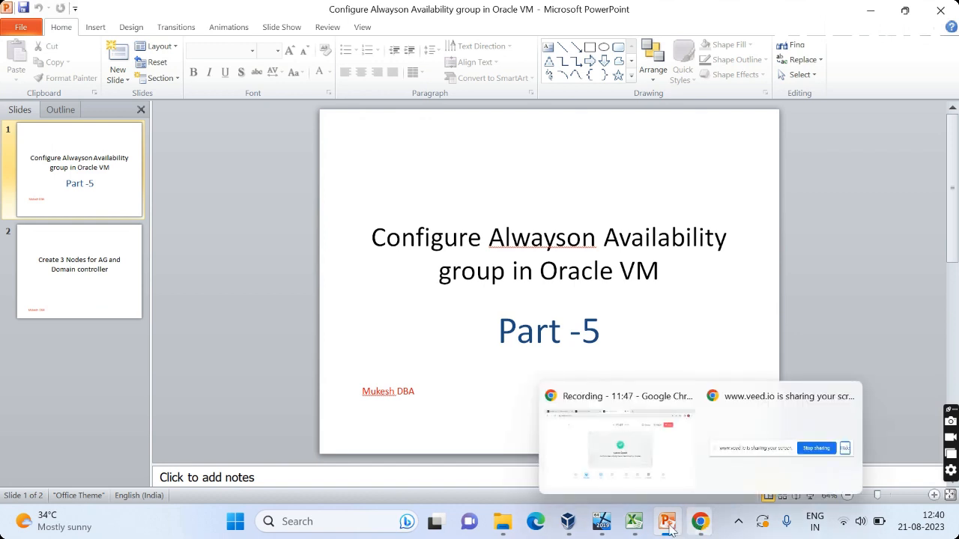
left_click(659, 463)
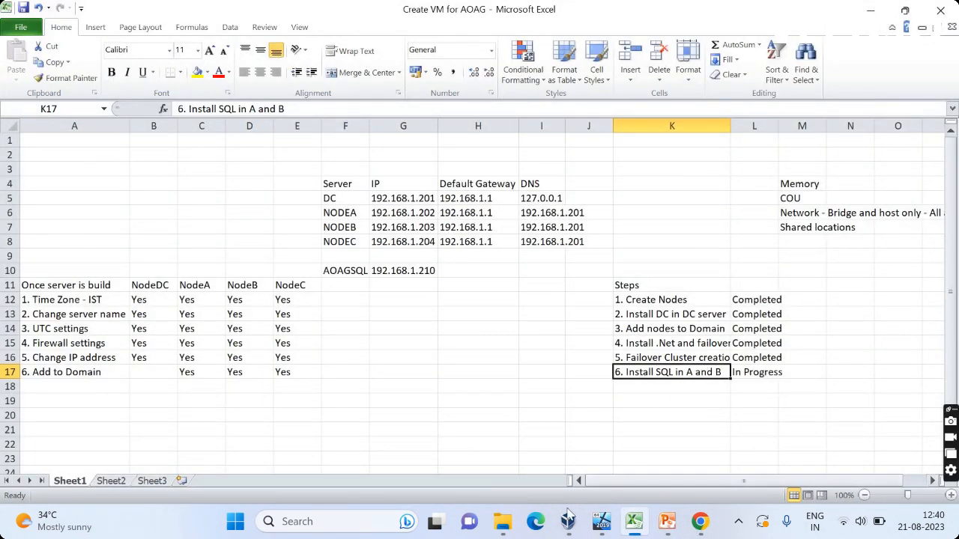
mouse_move(567, 529)
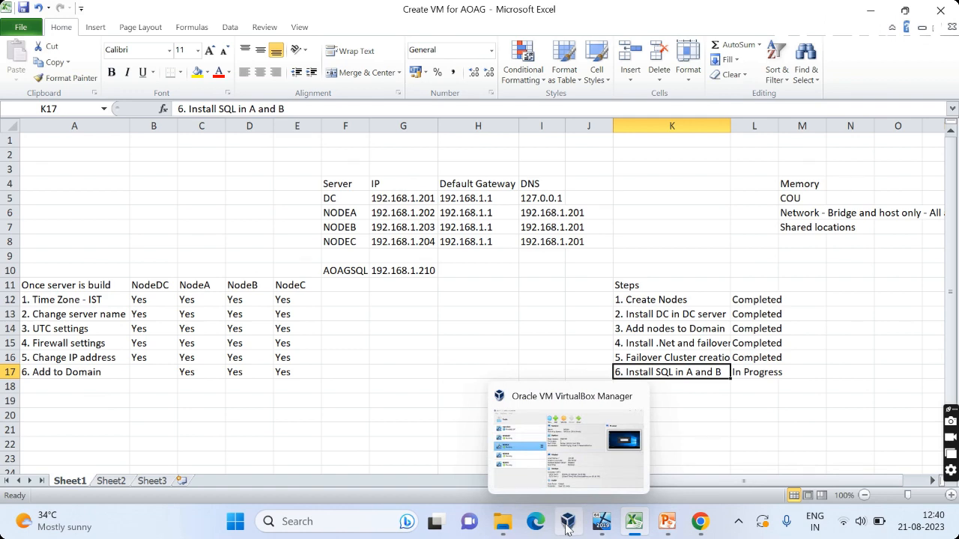
mouse_move(601, 523)
left_click(830, 452)
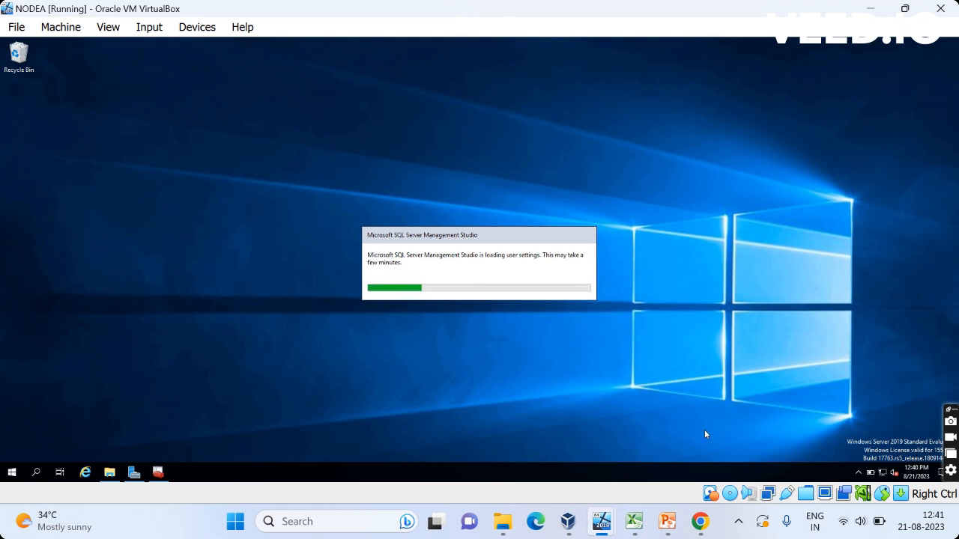
mouse_move(113, 478)
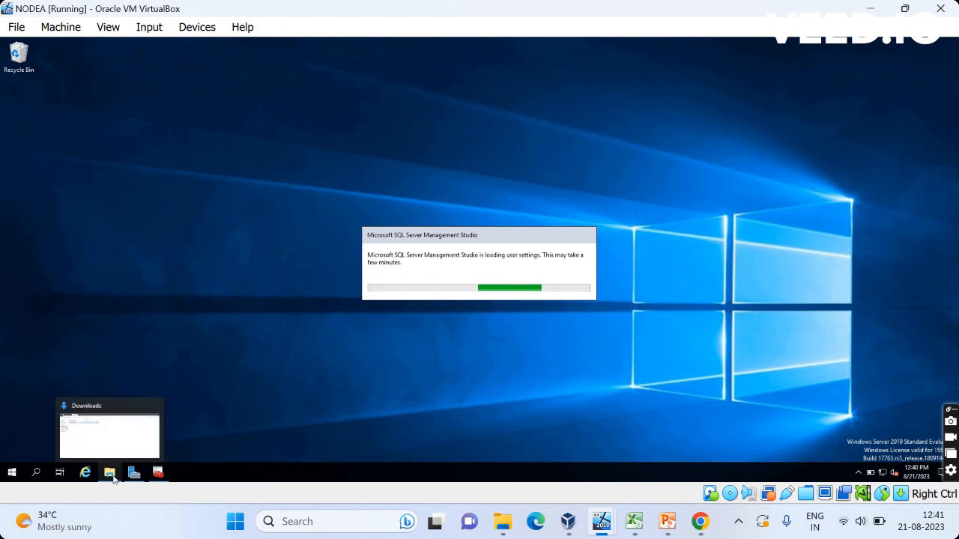
left_click(125, 444)
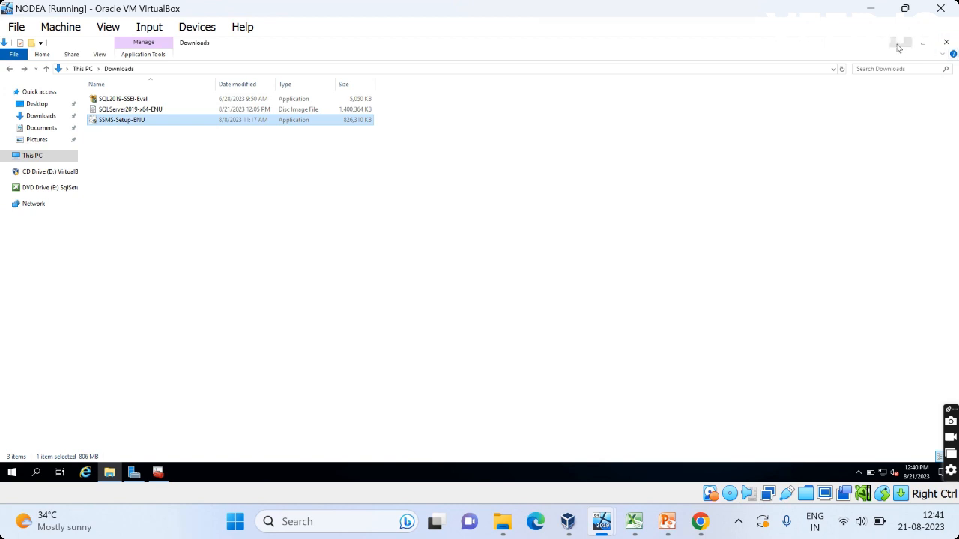
left_click(901, 47)
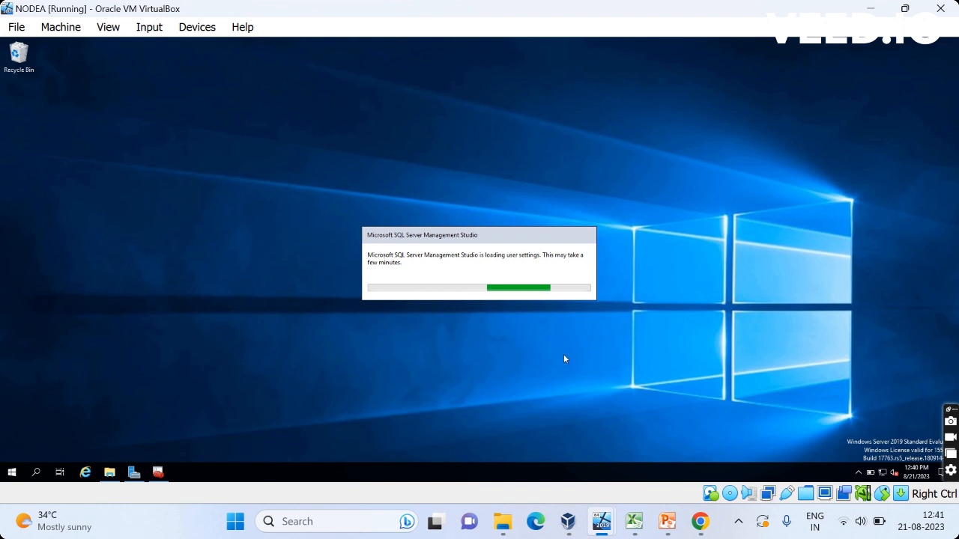
View the log-on properties of the SQL Server (SQLA) service in SQL Server Configuration Manager and close them.
left_click(157, 472)
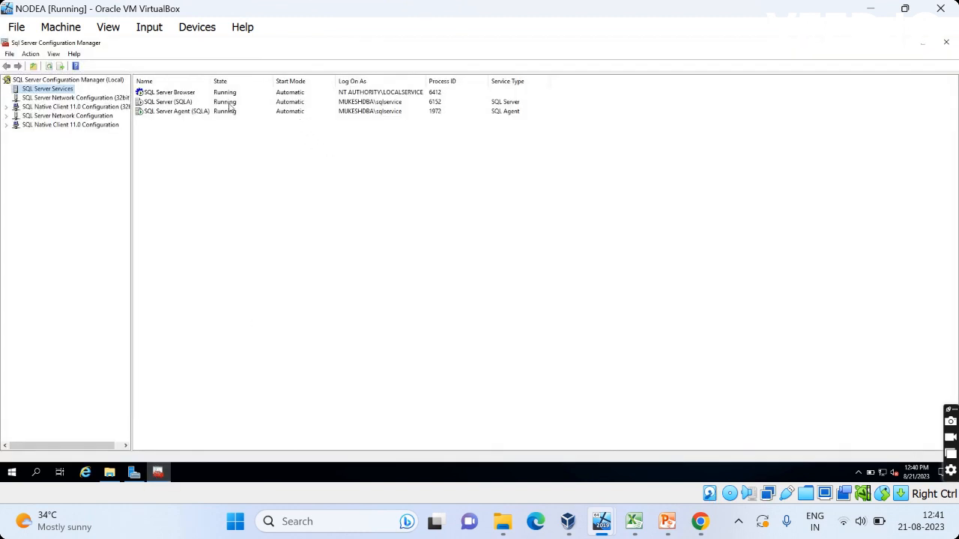
left_click(184, 105)
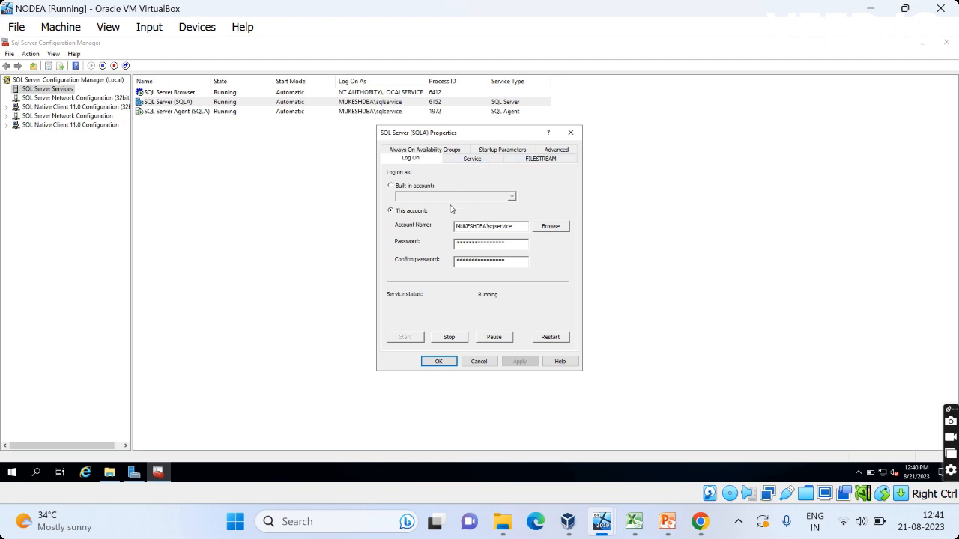
left_click(572, 134)
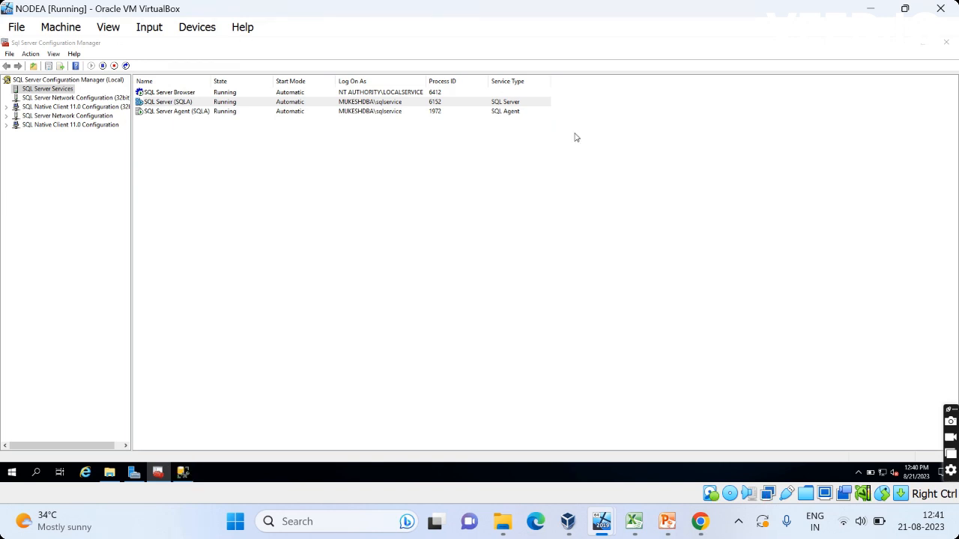
Open the TCP/IP properties under Protocols for SQLA in SQL Server Network Configuration and show the IP addresses.
double_click(94, 116)
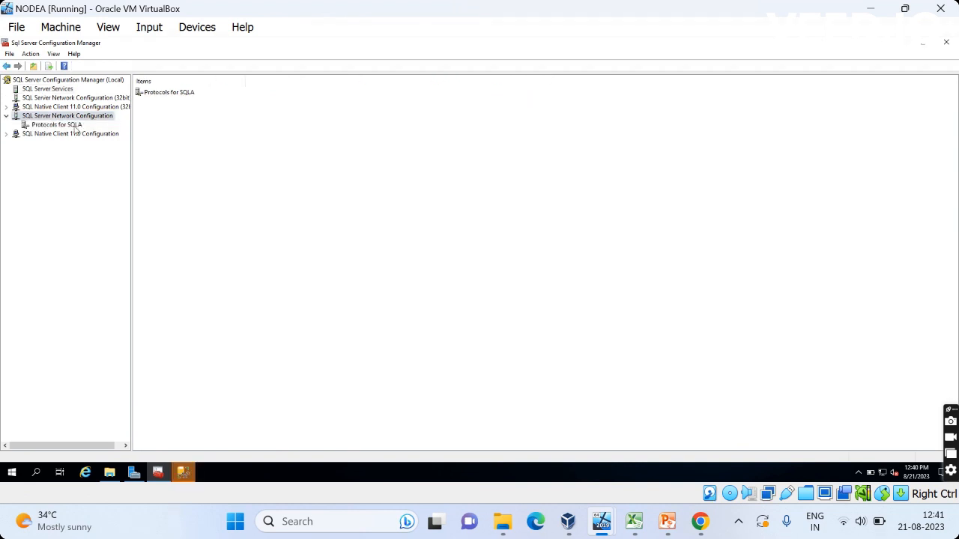
left_click(74, 125)
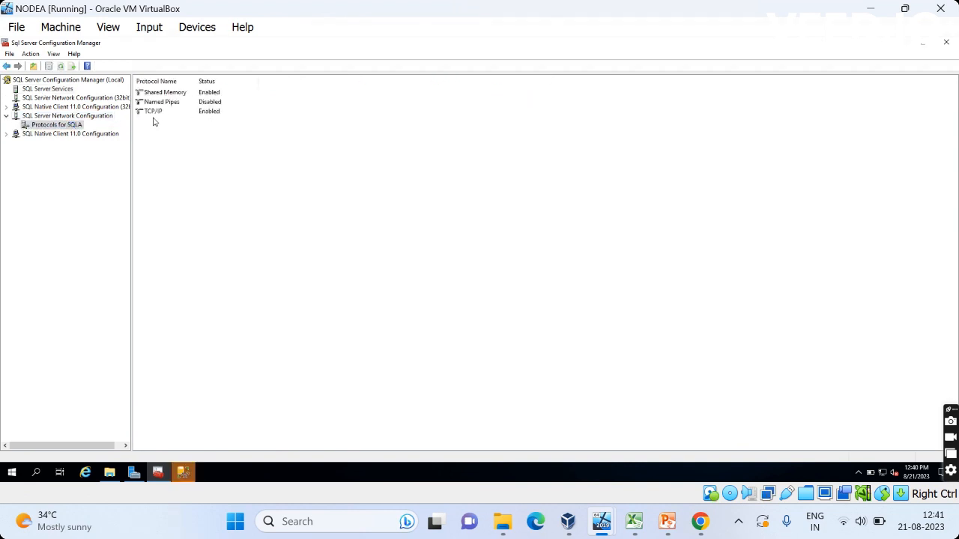
double_click(153, 112)
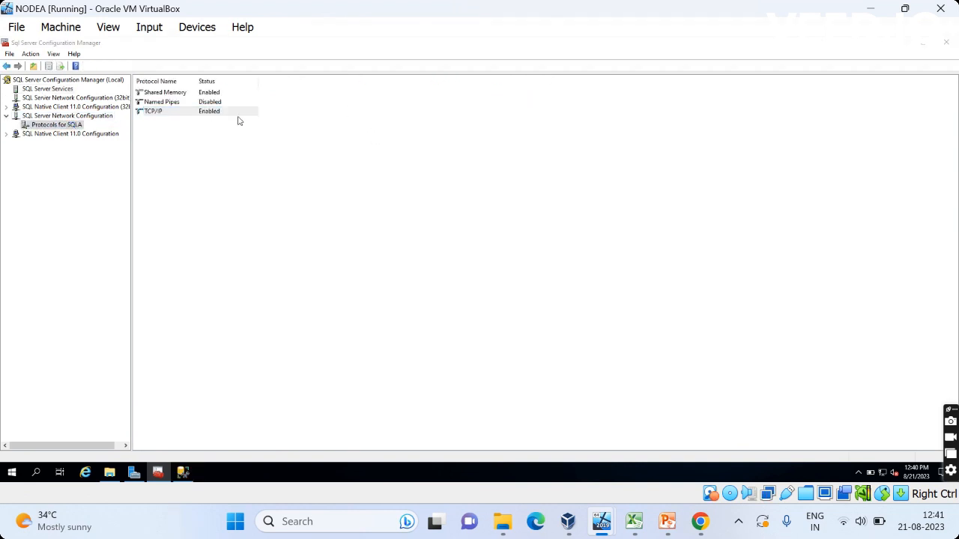
left_click(424, 150)
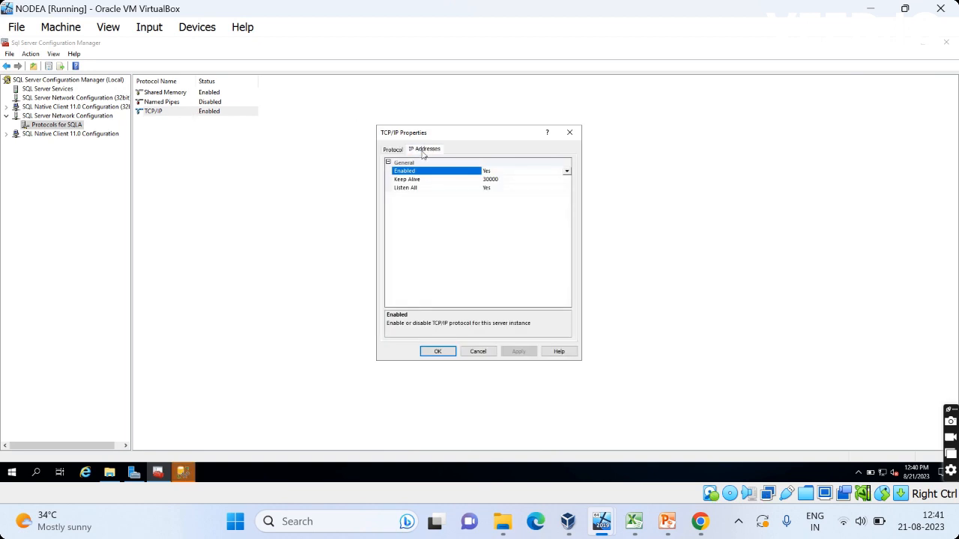
Clear the TCP Dynamic Ports value in the IPAll section of the TCP/IP properties.
left_click(567, 302)
left_click(567, 303)
left_click(567, 302)
left_click(567, 302)
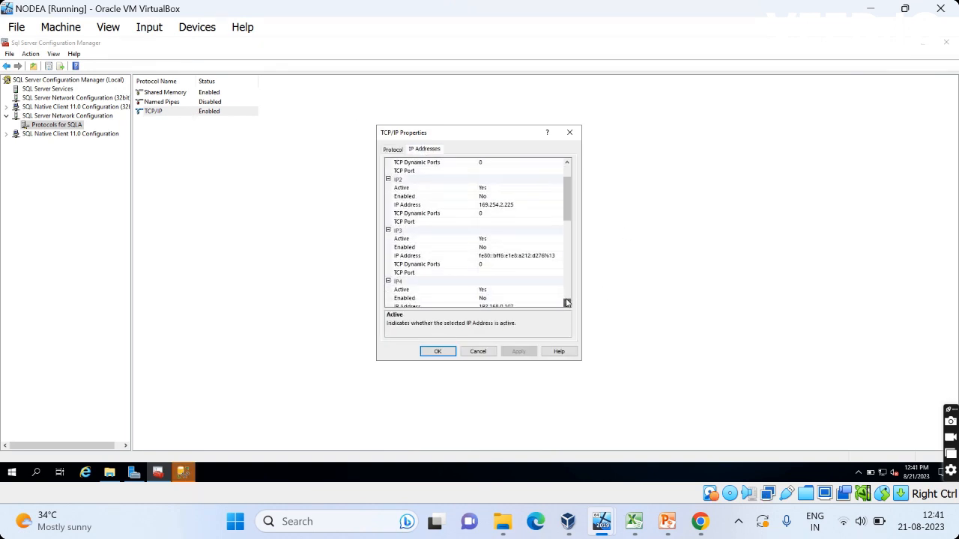
left_click(567, 302)
left_click(567, 302)
left_click(567, 303)
scroll(569, 285, "down", 9)
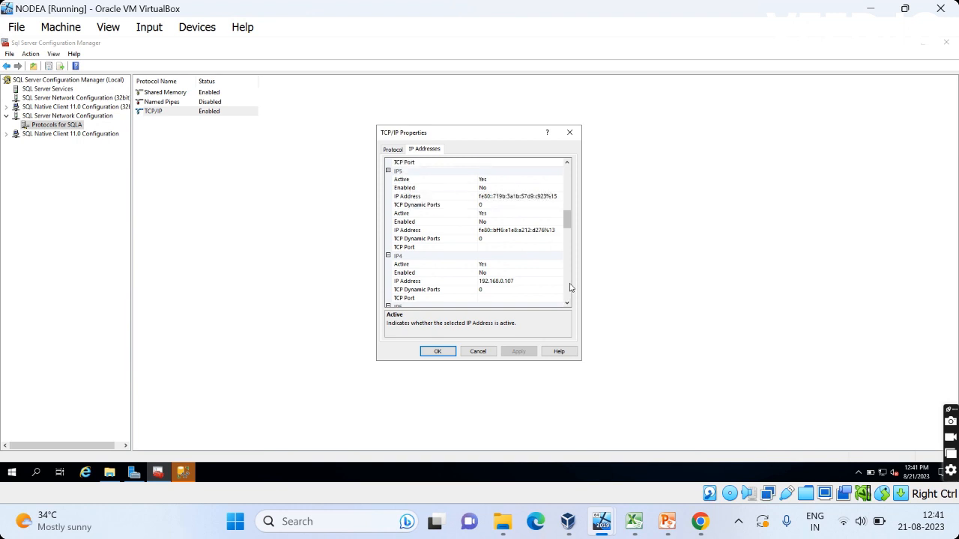
left_click(512, 290)
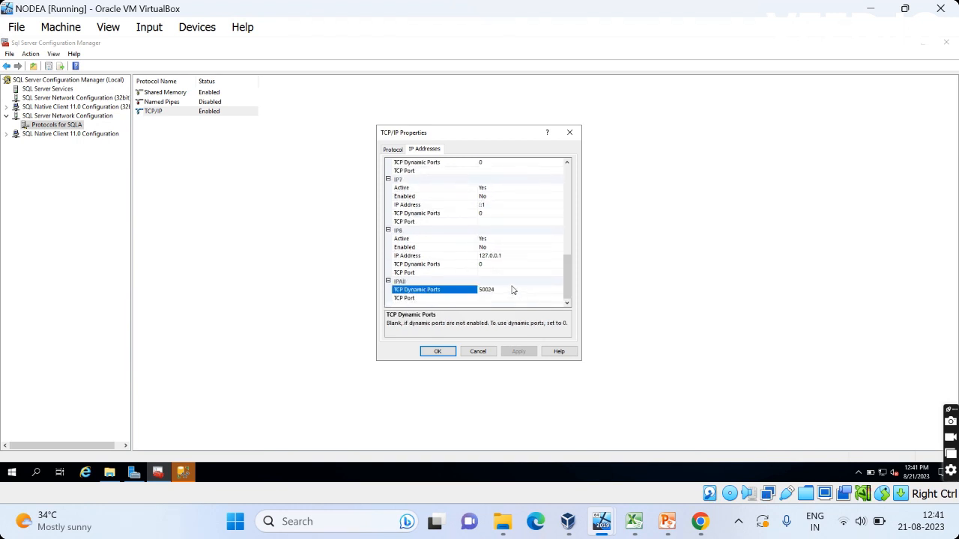
key("BackSpace")
key("BackSpace")
key("BackSpace")
key("BackSpace")
key("BackSpace")
Set the IPAll TCP Port to 5001, apply the change, and close the TCP/IP properties.
left_click(488, 299)
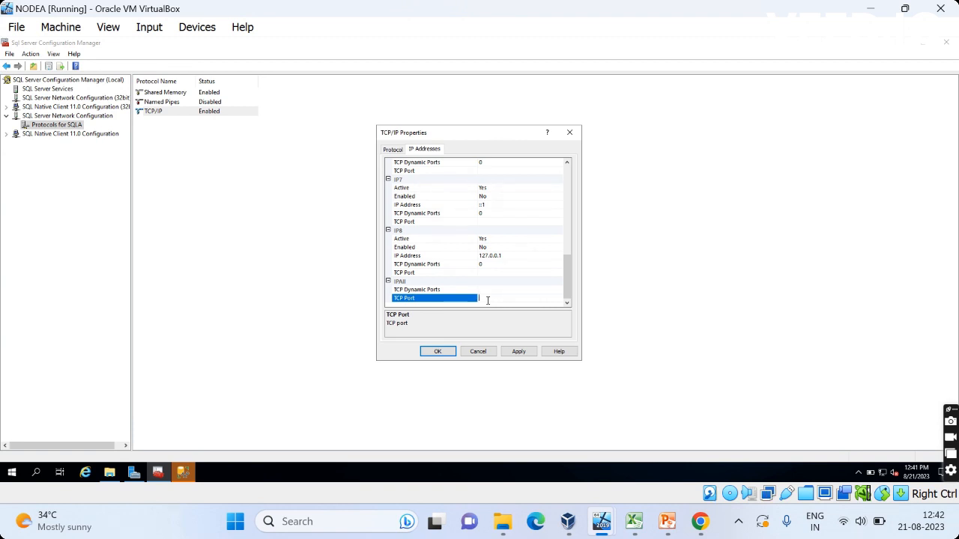
type("1")
left_click(522, 352)
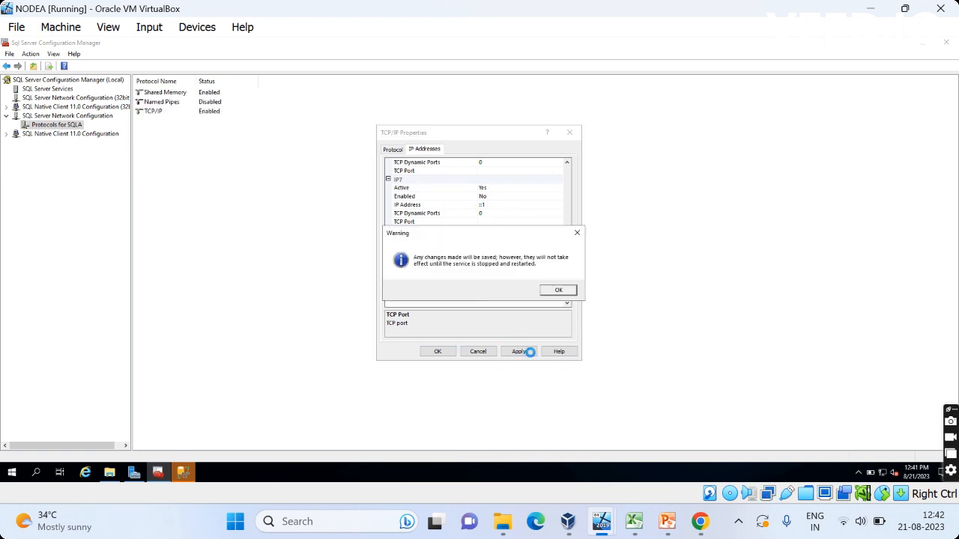
left_click(562, 292)
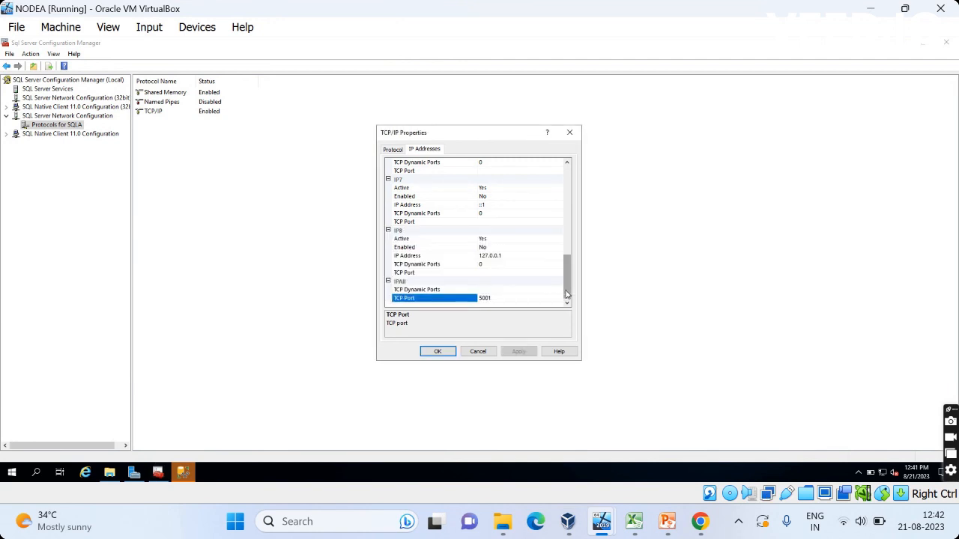
left_click(438, 352)
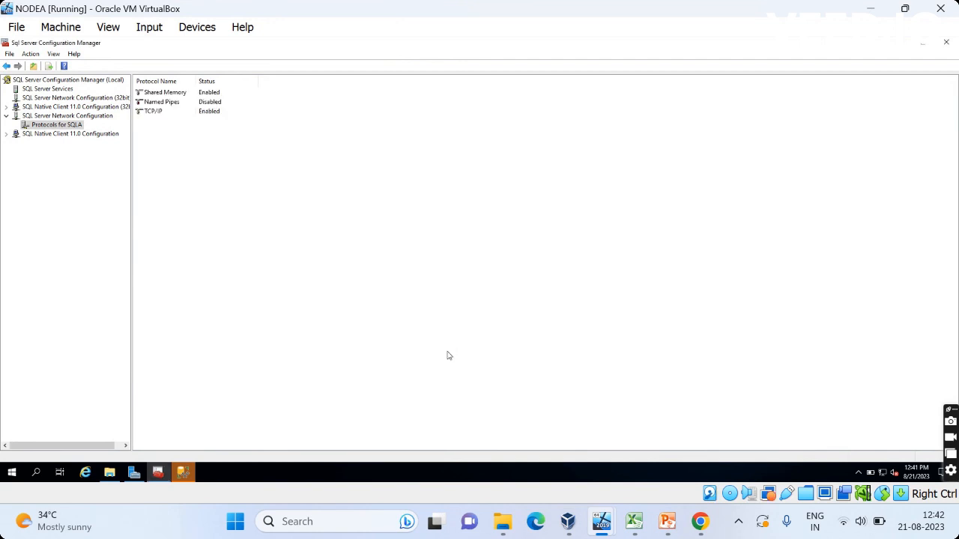
Stop the SQL Server (SQLA) service under SQL Server Services, agreeing to stop its dependent SQL Agent service.
left_click(72, 90)
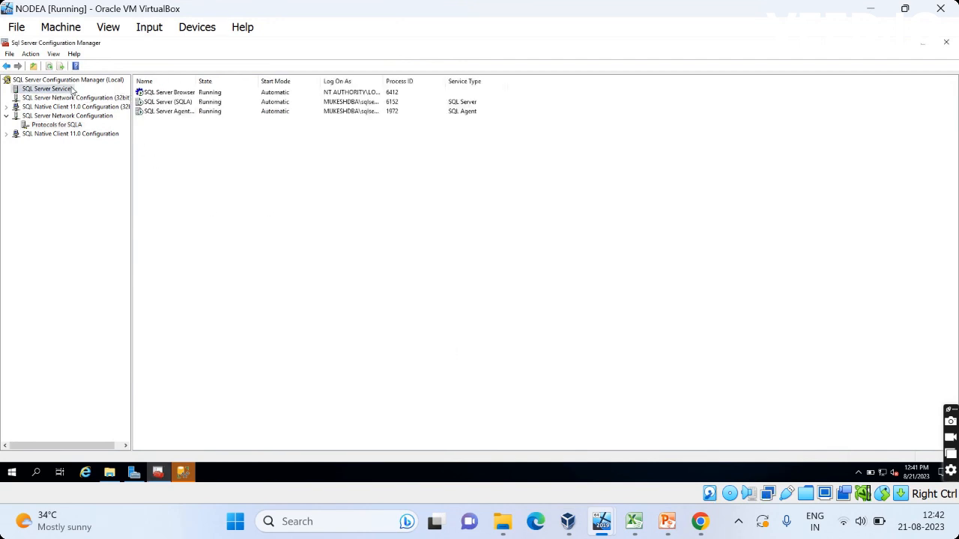
right_click(169, 104)
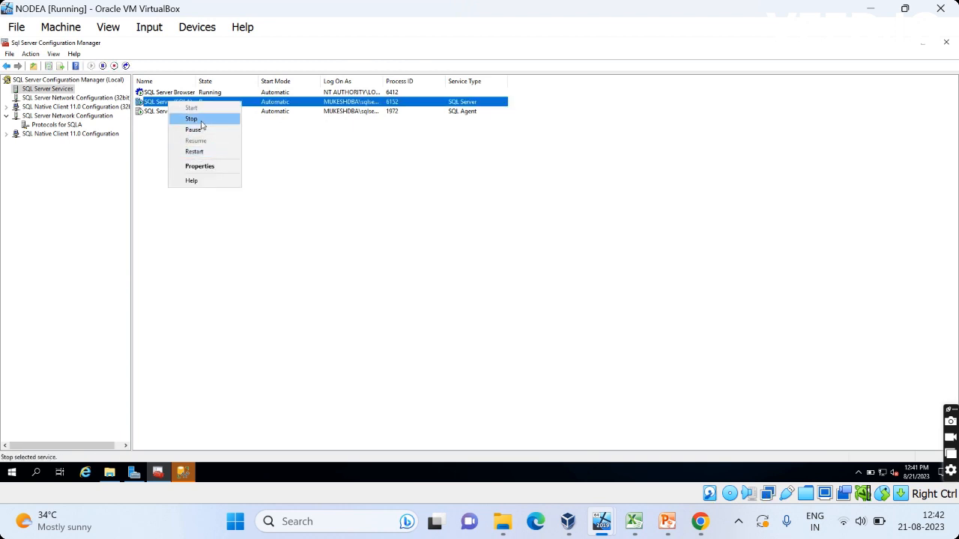
left_click(200, 122)
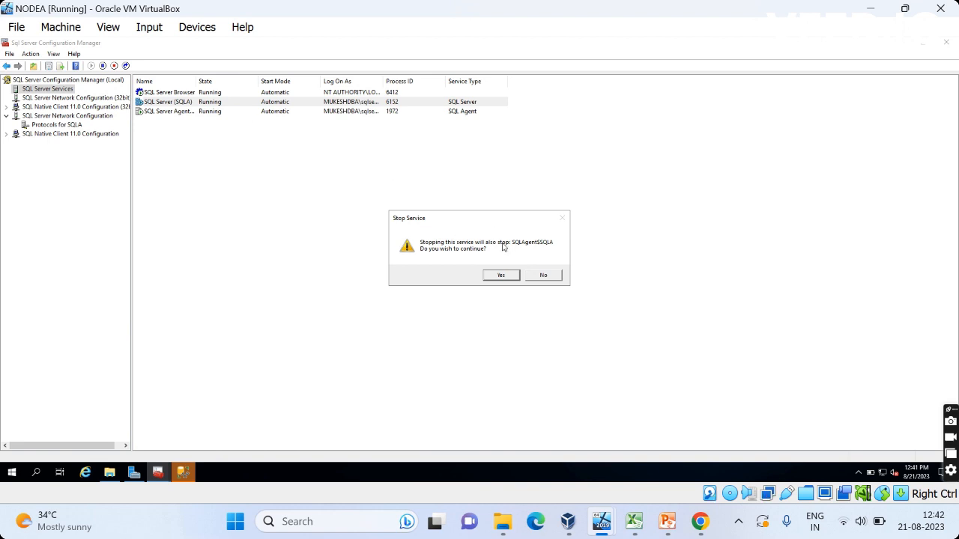
left_click(502, 275)
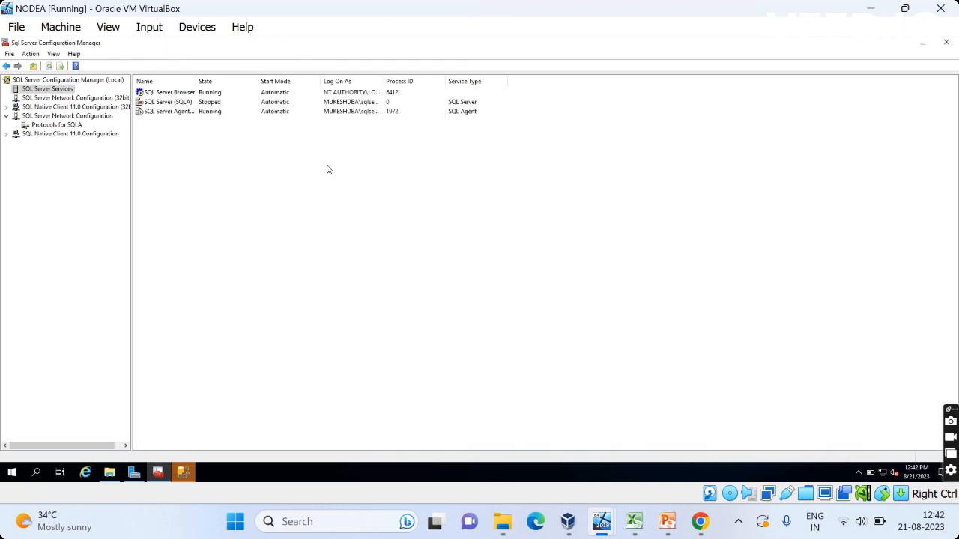
Start the SQL Server (SQLA) service and refresh the list of services.
left_click(178, 102)
right_click(178, 103)
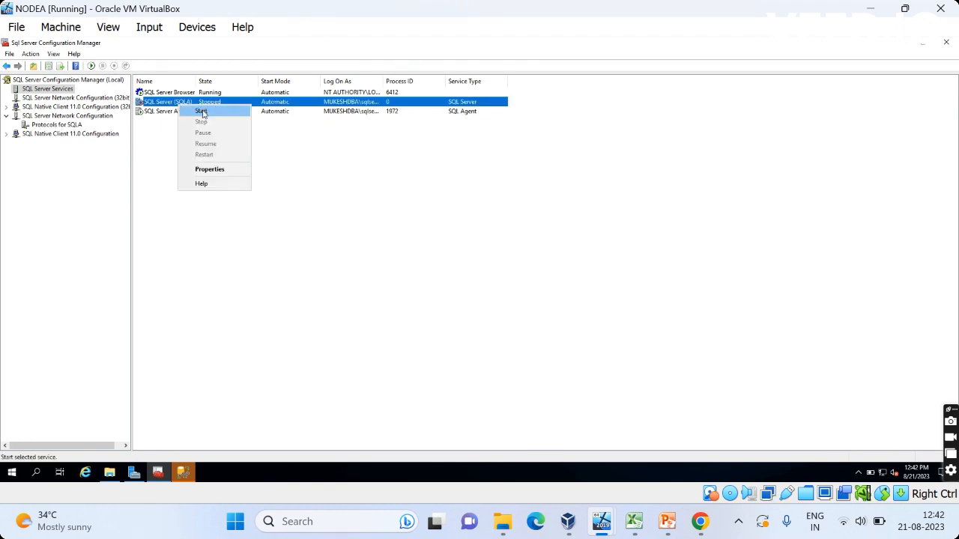
left_click(201, 111)
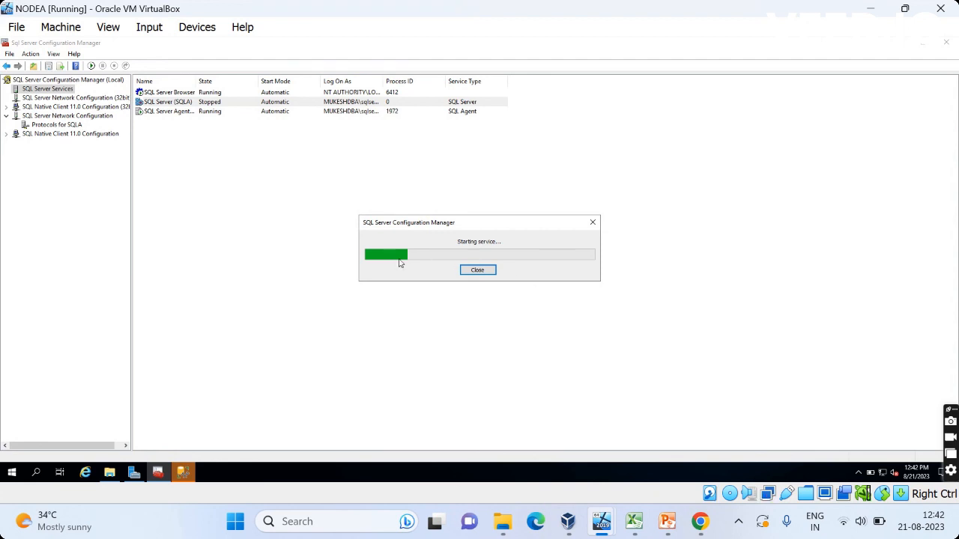
right_click(338, 201)
left_click(358, 206)
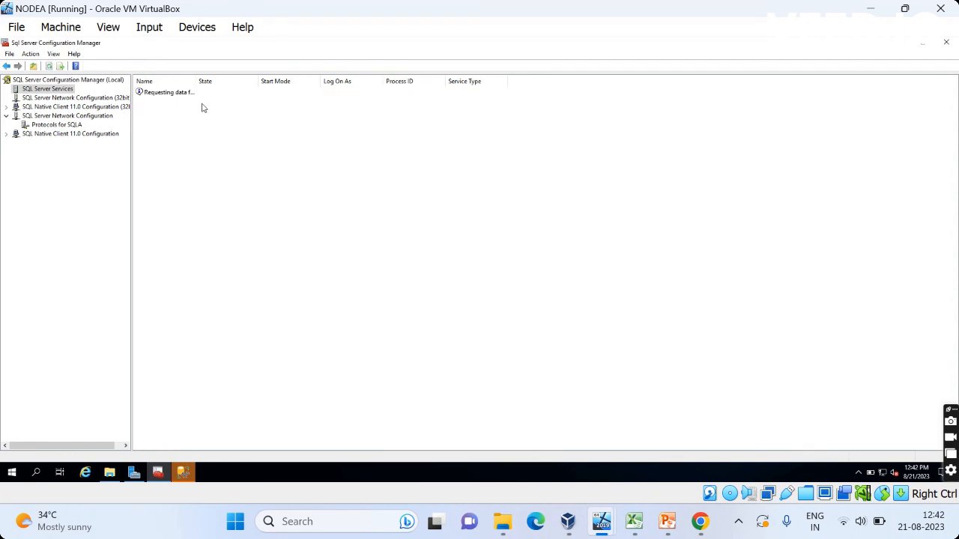
Start the SQL Server Agent service of the SQLA instance.
left_click(161, 112)
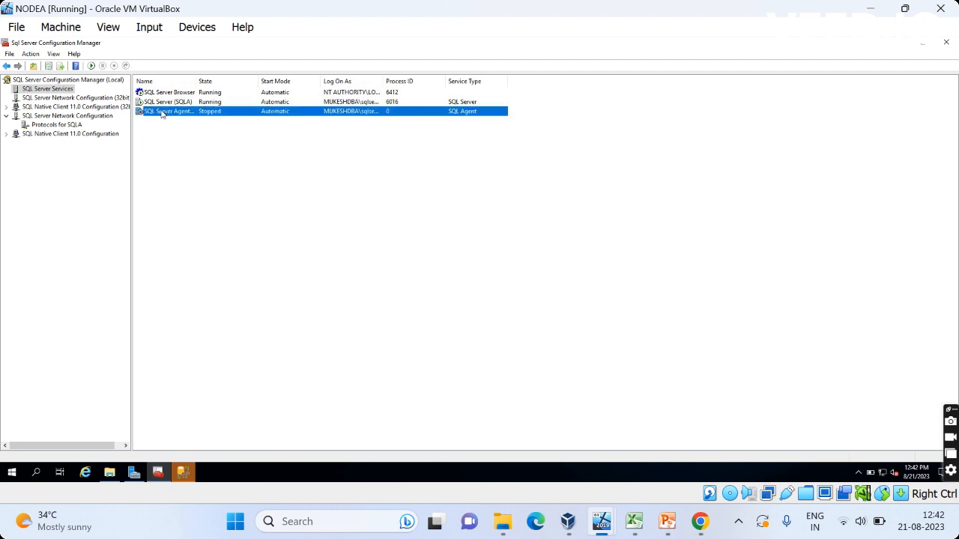
right_click(161, 113)
left_click(190, 122)
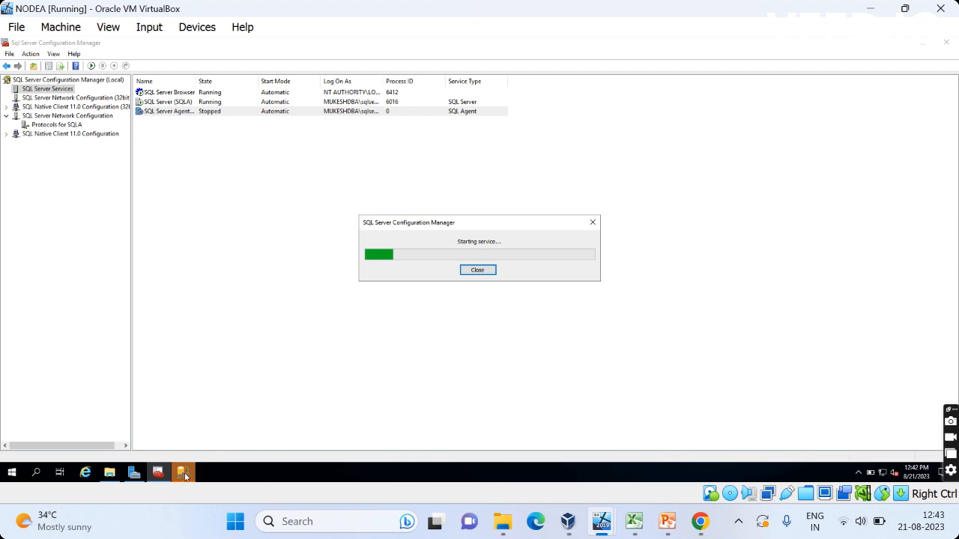
Switch to SQL Server Management Studio and connect to the NODEA\SQLA database engine with Windows Authentication.
mouse_move(185, 477)
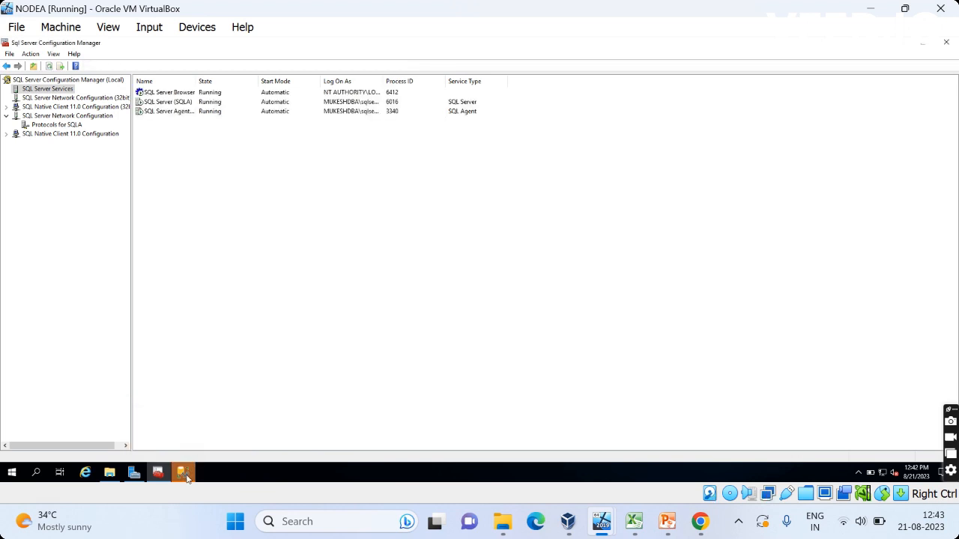
left_click(183, 474)
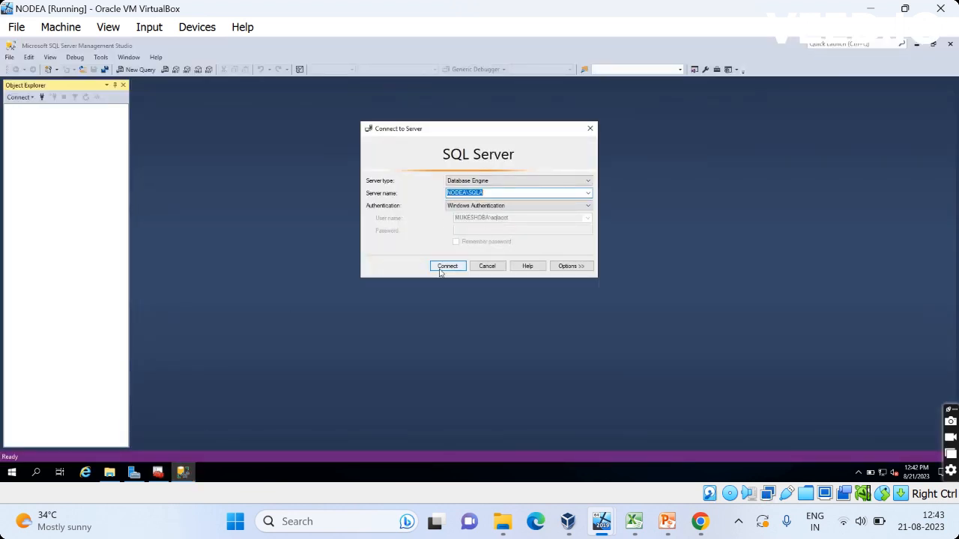
left_click(447, 266)
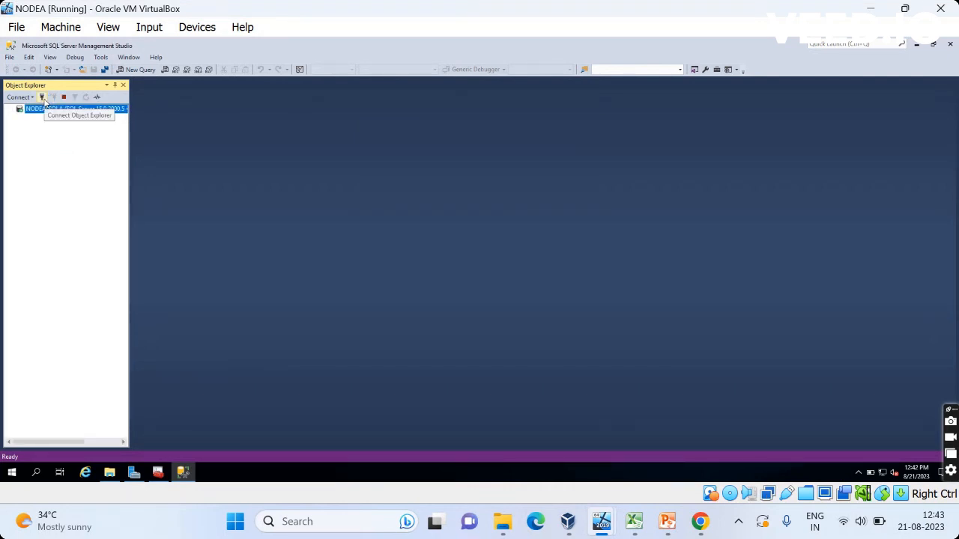
Test the static port by opening a second Object Explorer connection to NODEA\SQLA,5001 with Windows Authentication.
left_click(43, 97)
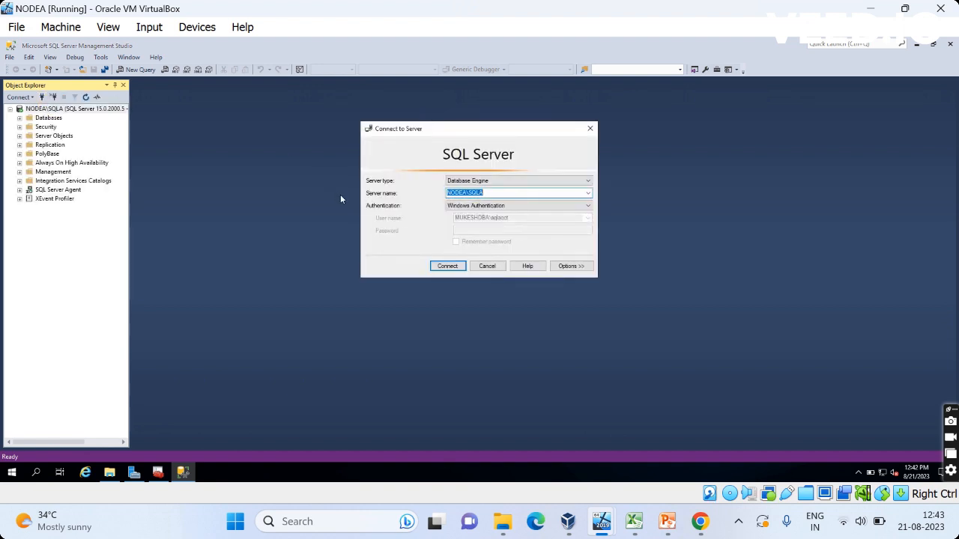
key("Right")
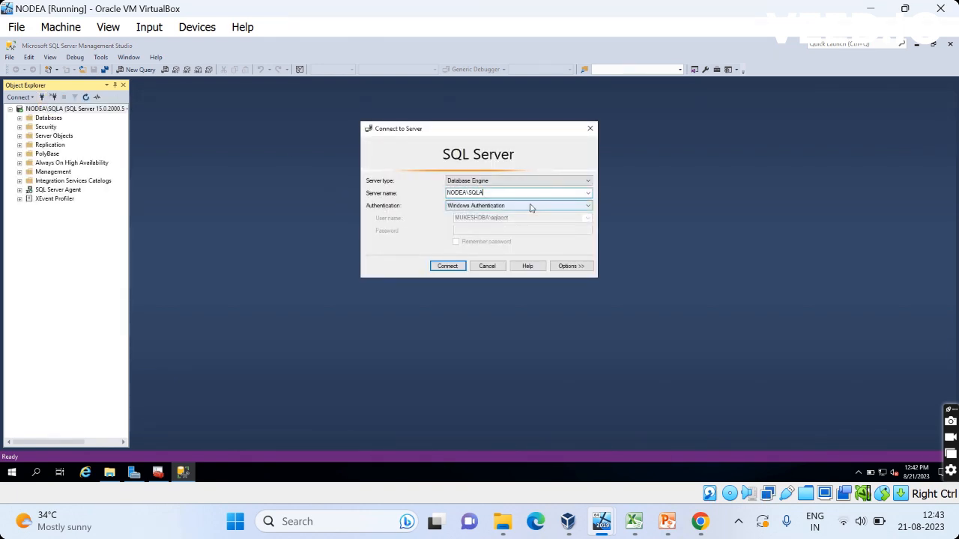
type(",5001")
left_click(448, 266)
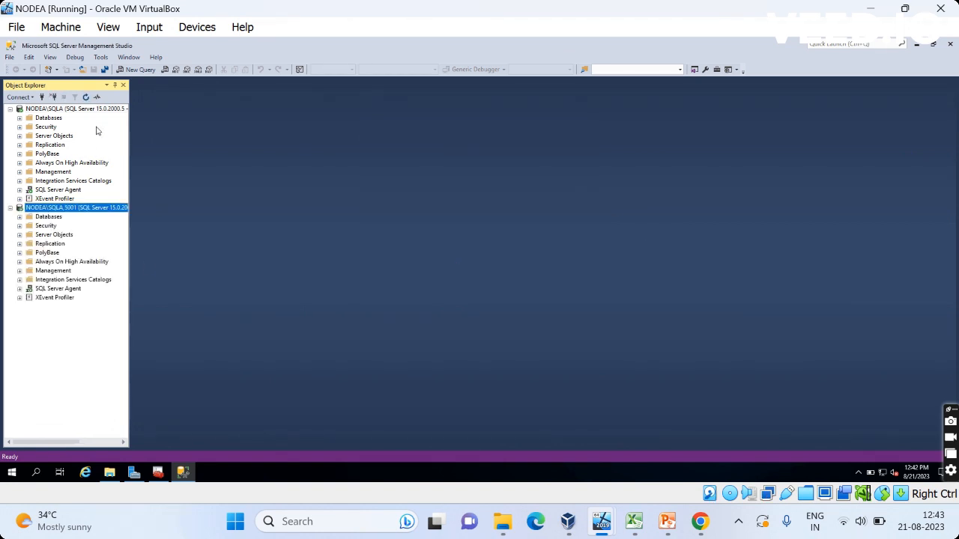
Expand the Databases folder of NODEA\SQLA and disconnect the NODEA\SQLA,5001 connection.
left_click(20, 117)
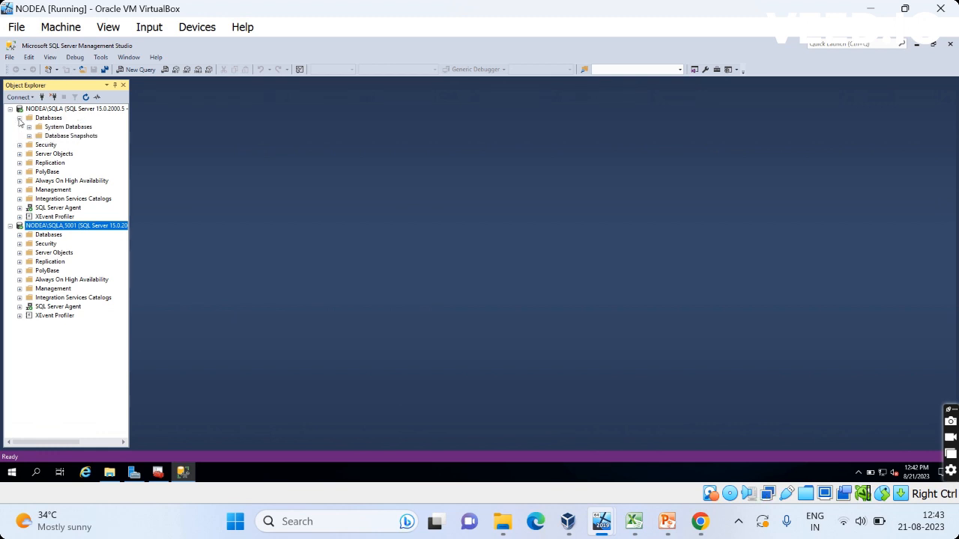
left_click(53, 97)
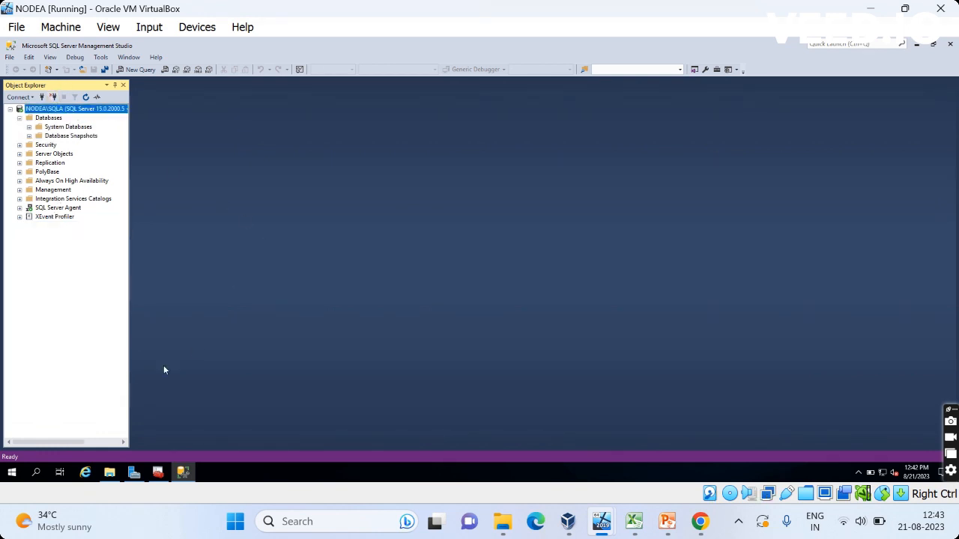
Switch to the Create VM for AOAG workbook in Excel and review the progress of the setup steps.
mouse_move(155, 477)
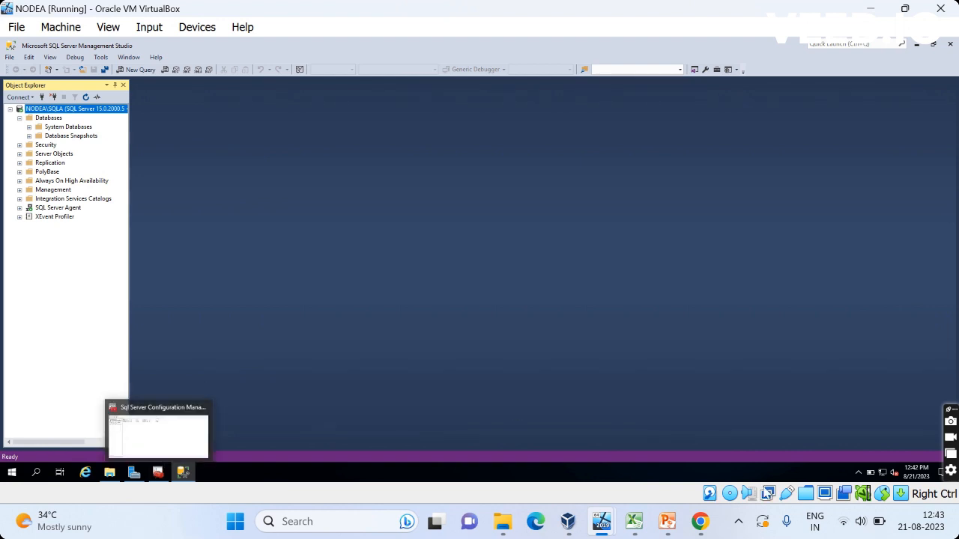
mouse_move(634, 522)
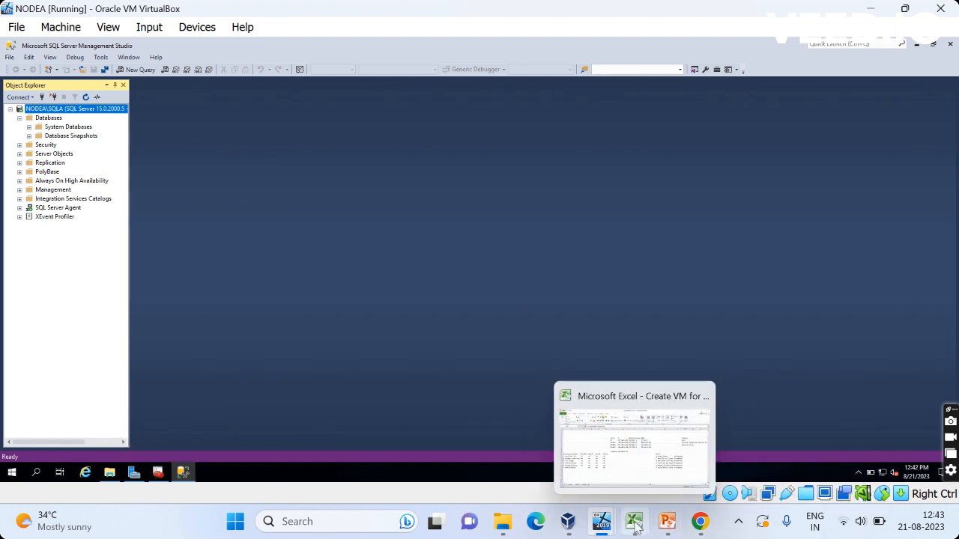
left_click(672, 449)
mouse_move(633, 521)
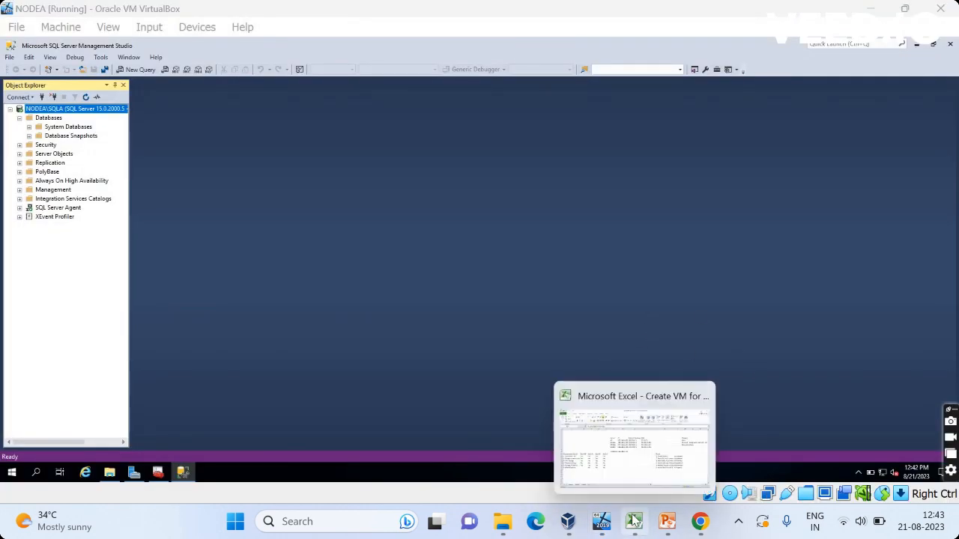
left_click(676, 451)
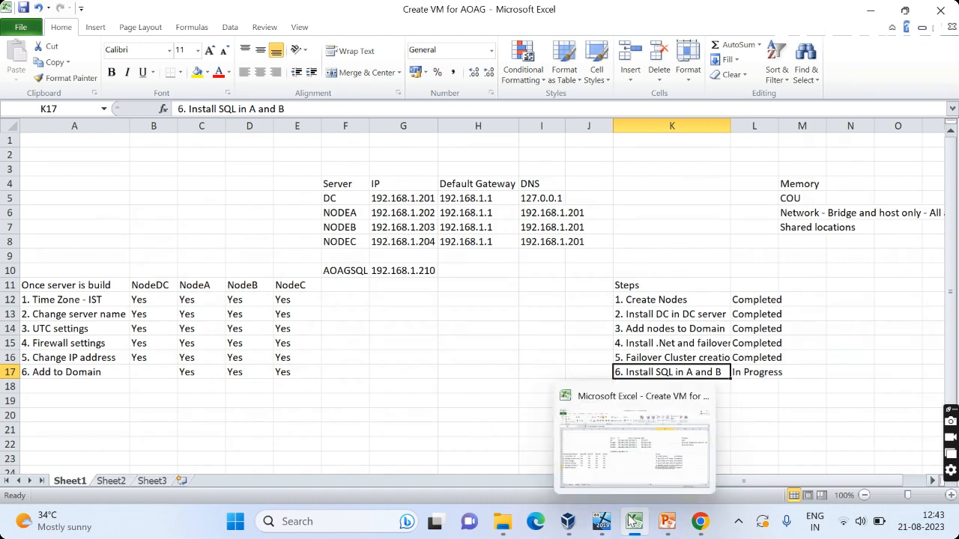
mouse_move(701, 522)
left_click(680, 475)
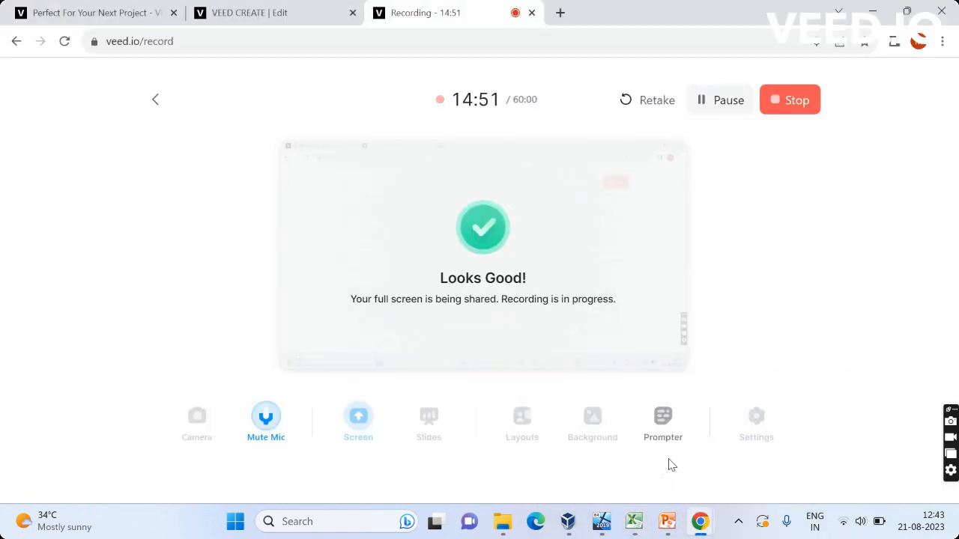